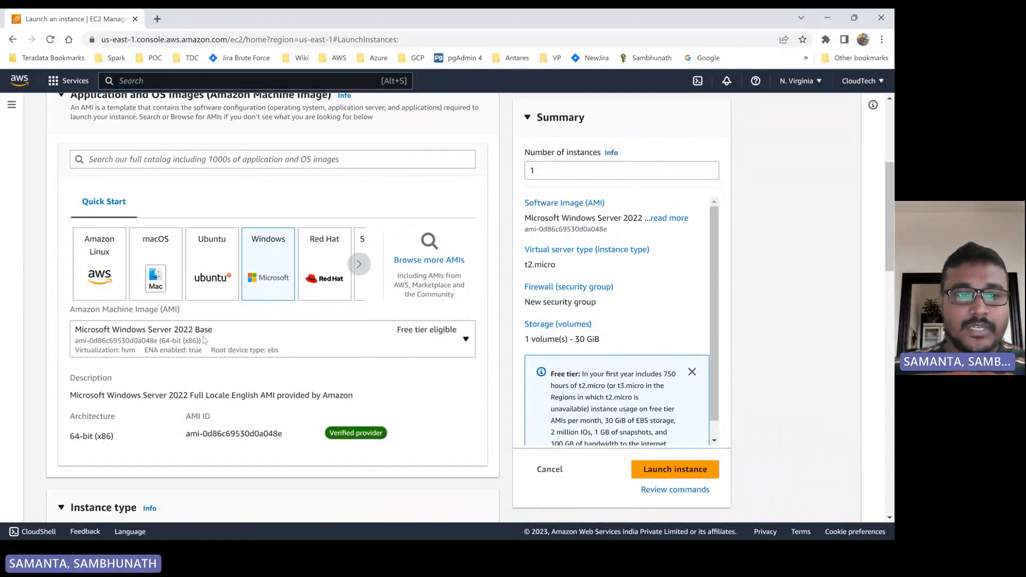
# Step: Choose demoCloudTech as the key pair for the new Windows instance
pyautogui.scroll(-4, 204, 340)
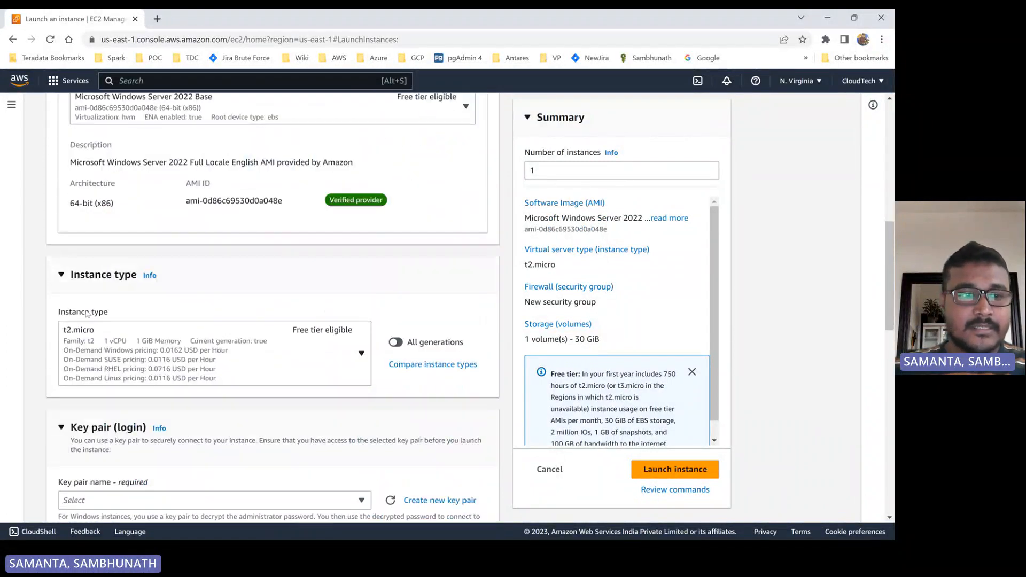
pyautogui.scroll(-3, 223, 367)
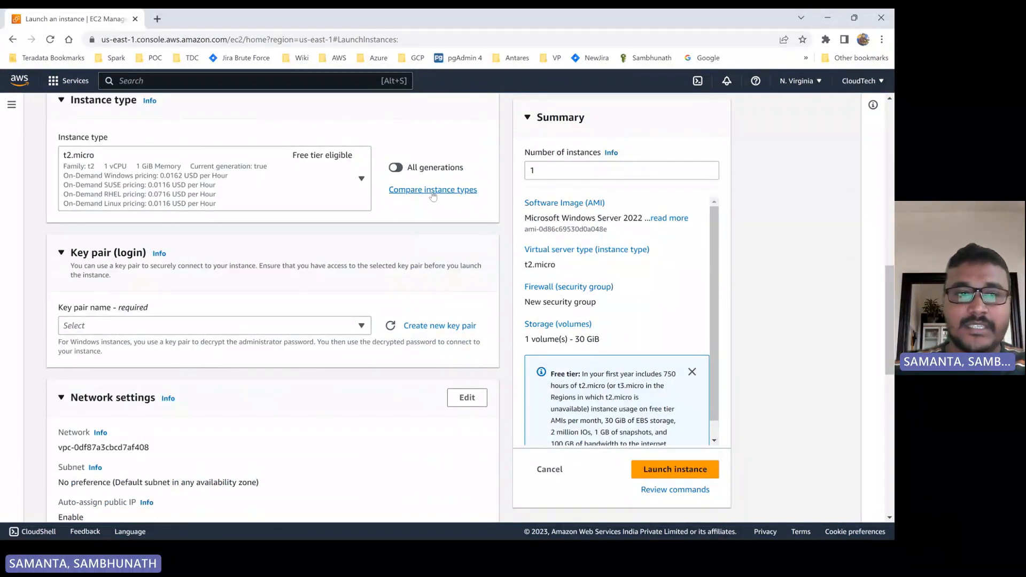
pyautogui.click(128, 327)
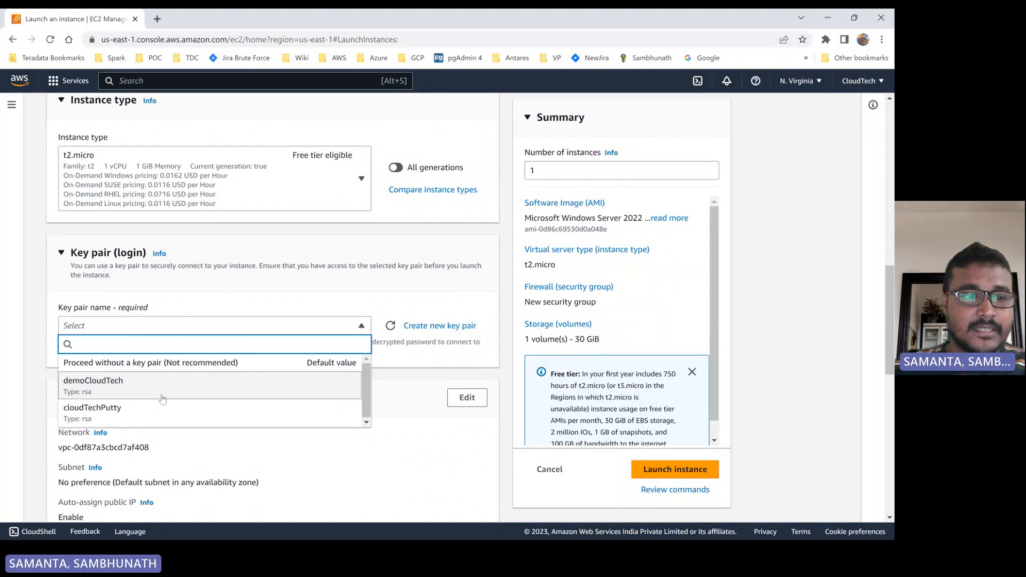
pyautogui.click(113, 385)
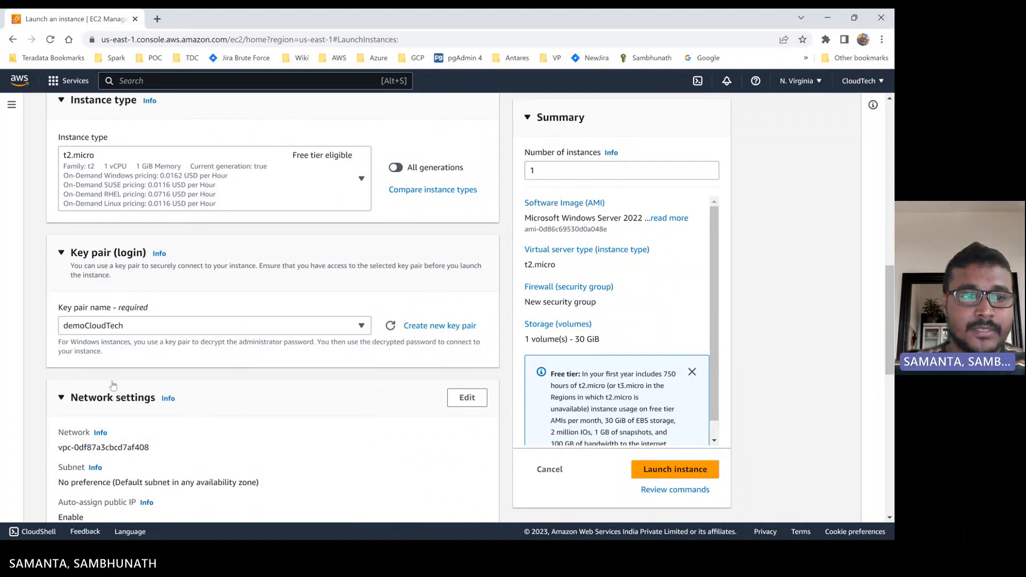
# Step: Use an existing security group in the network settings and assign CloudTech-Demo to the instance
pyautogui.scroll(-2, 113, 384)
pyautogui.scroll(-3, 267, 374)
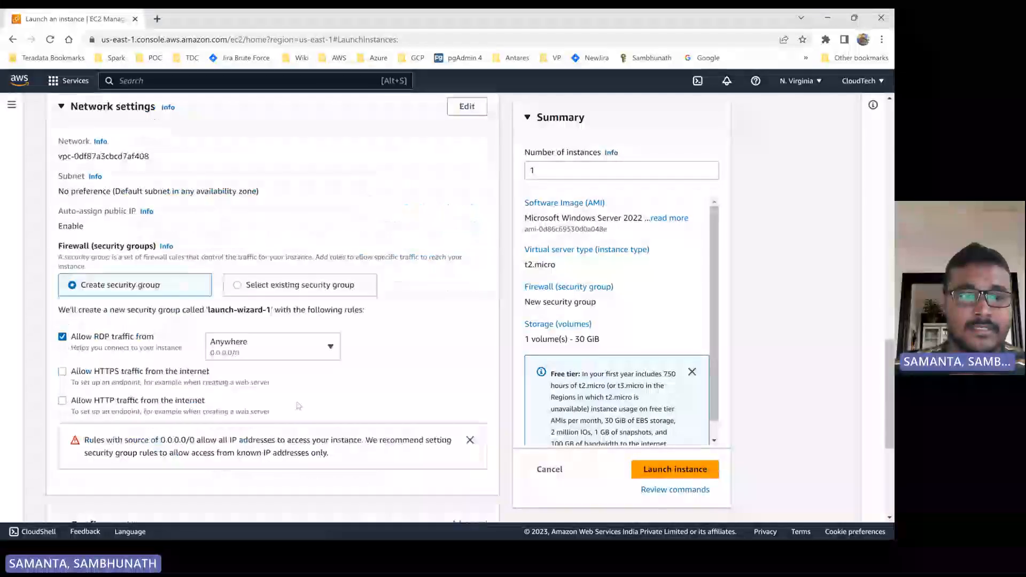
pyautogui.click(277, 285)
pyautogui.click(115, 329)
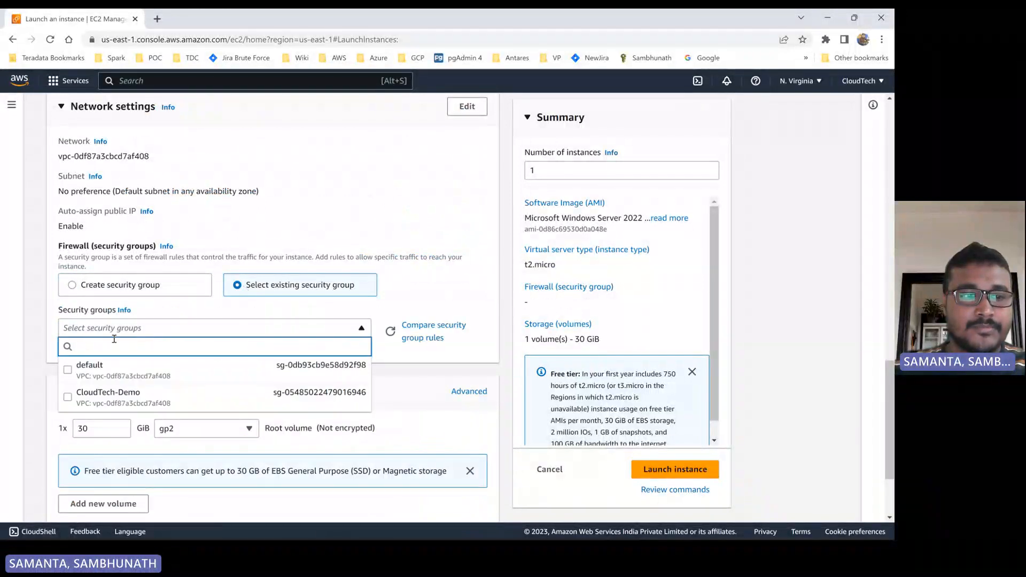
pyautogui.click(115, 406)
# Step: Review the storage and advanced details without changing them, and launch the instance
pyautogui.scroll(-2, 264, 359)
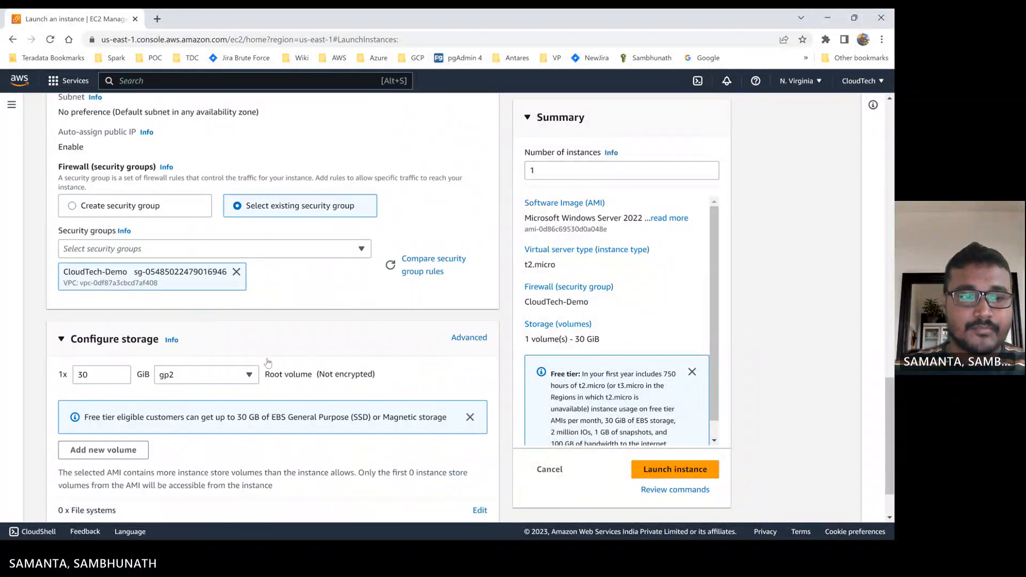
pyautogui.scroll(-1, 268, 362)
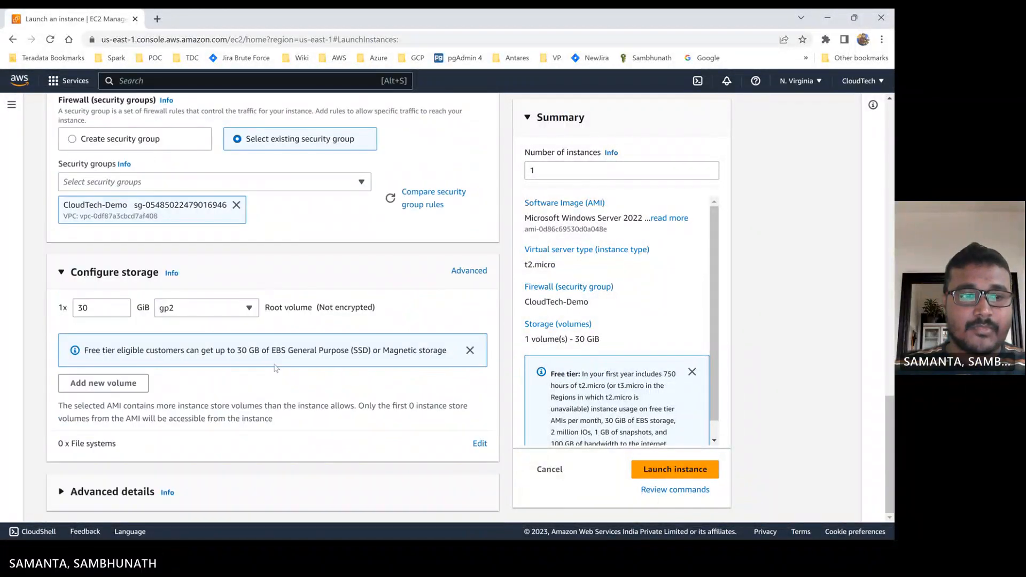
pyautogui.click(63, 491)
pyautogui.scroll(-12, 229, 385)
pyautogui.scroll(-5, 117, 382)
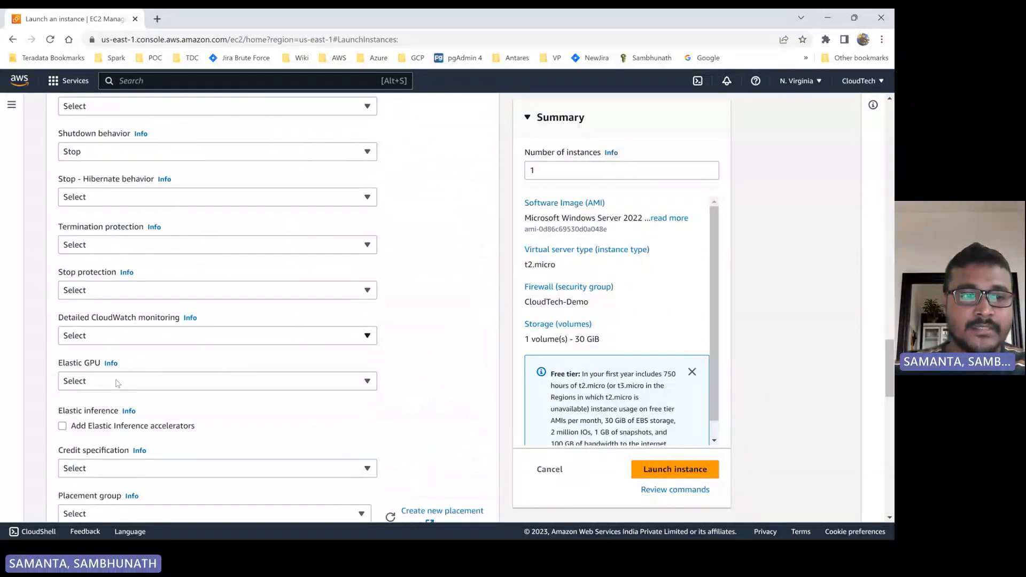
pyautogui.scroll(14, 123, 378)
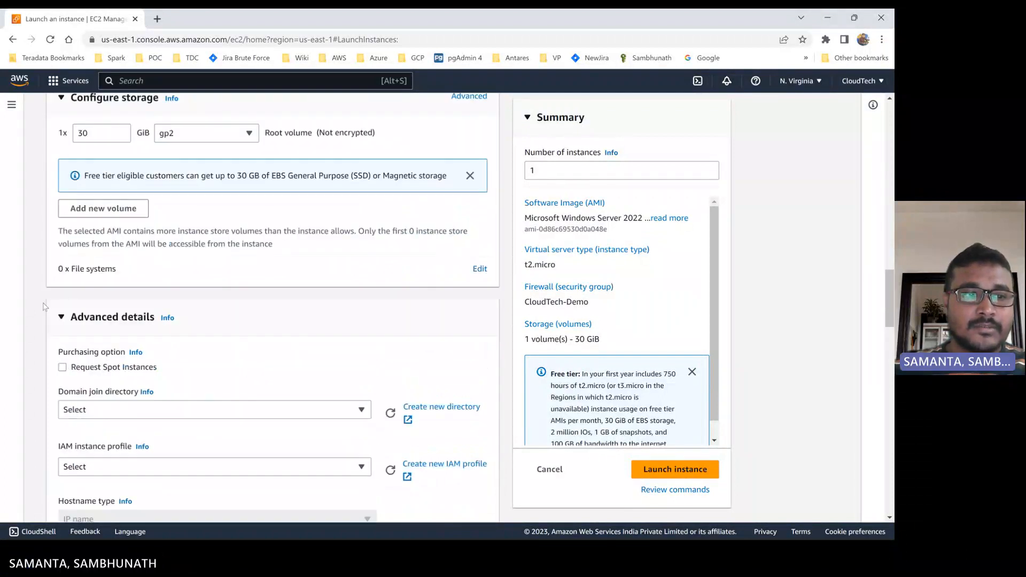
pyautogui.click(683, 471)
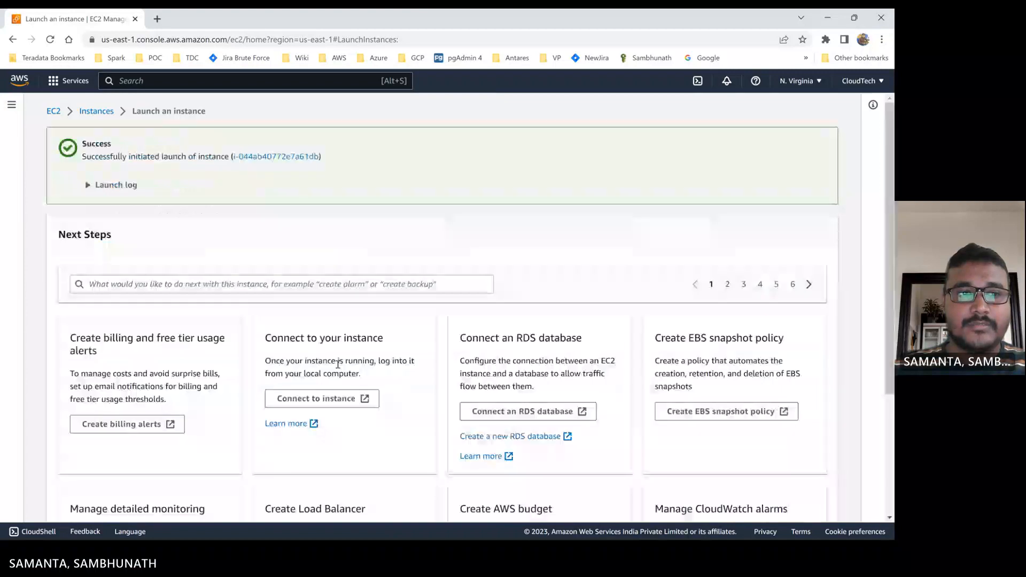
# Step: Open the newly launched instance in the instances list and refresh the list repeatedly to check its state
pyautogui.click(291, 156)
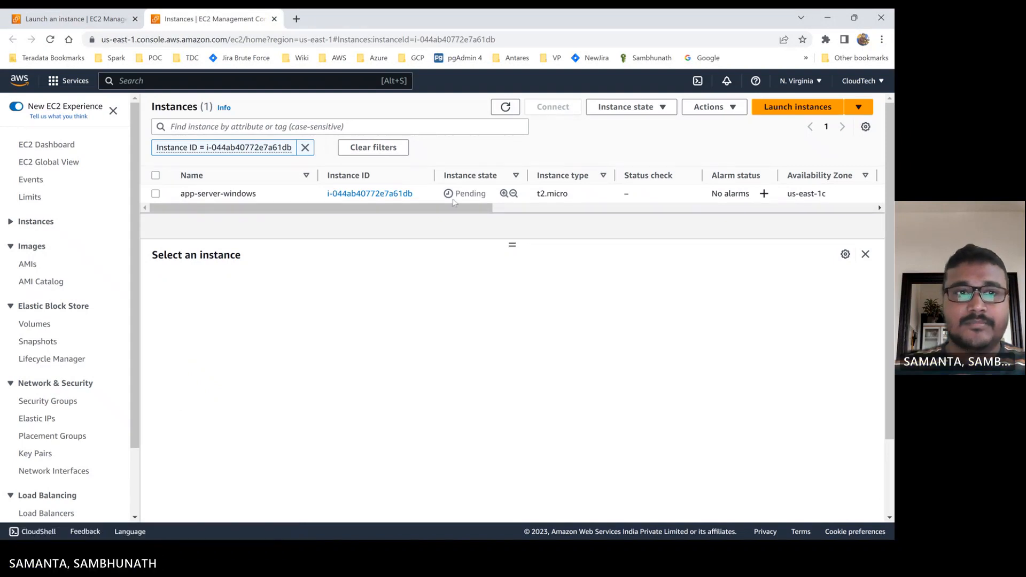
pyautogui.click(506, 106)
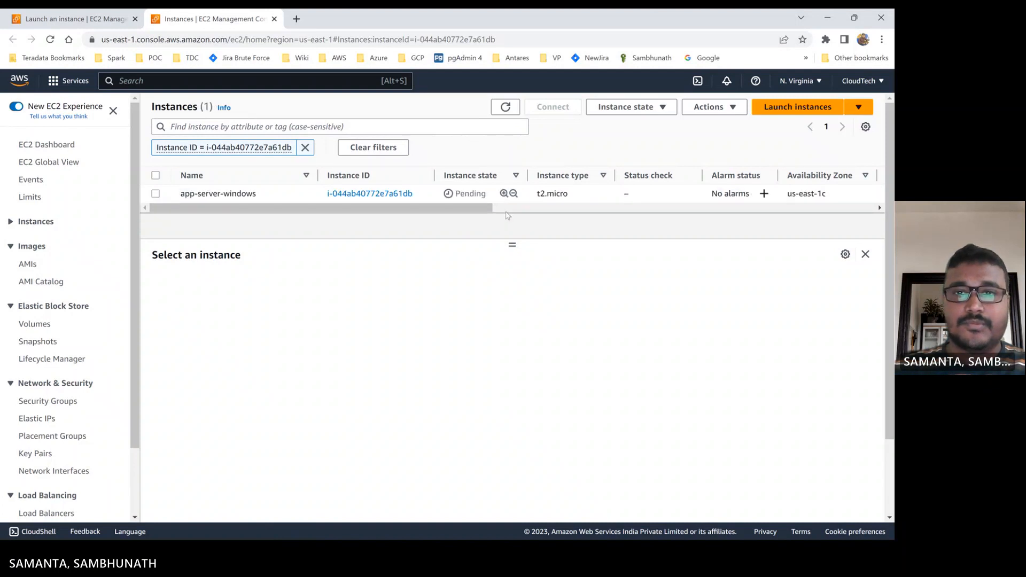
pyautogui.click(505, 107)
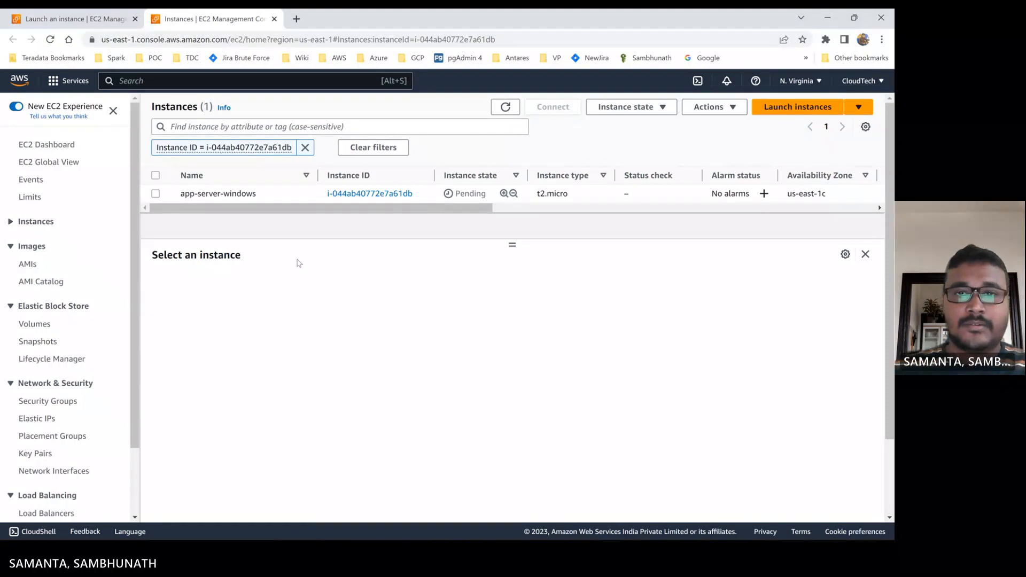
pyautogui.click(504, 108)
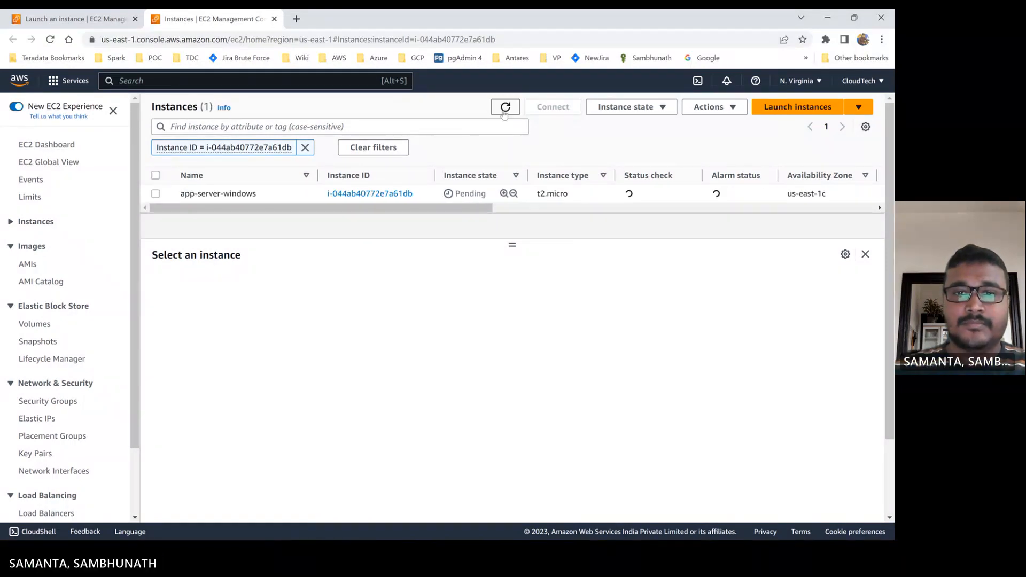
pyautogui.click(504, 109)
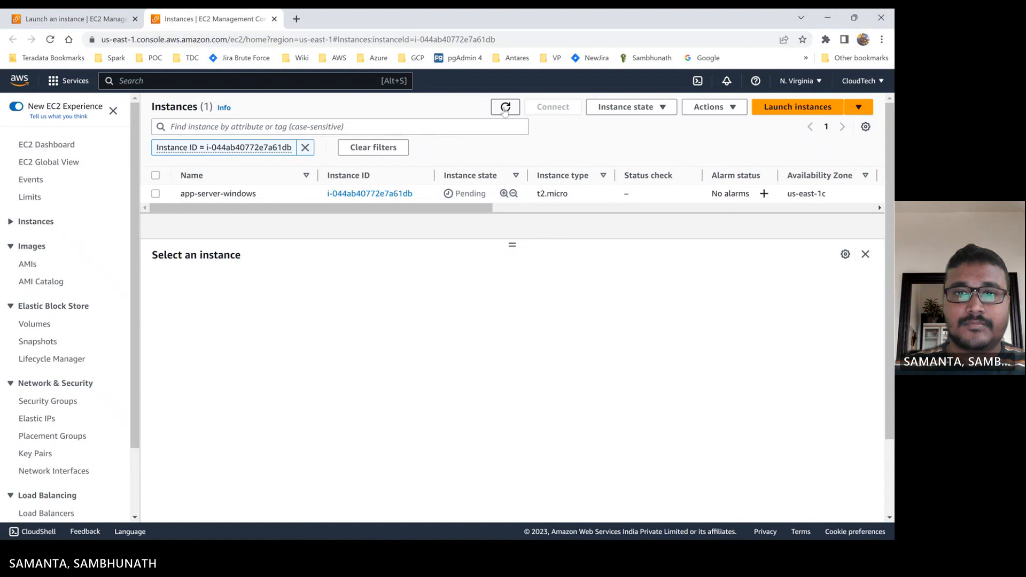
pyautogui.click(505, 109)
pyautogui.click(505, 109)
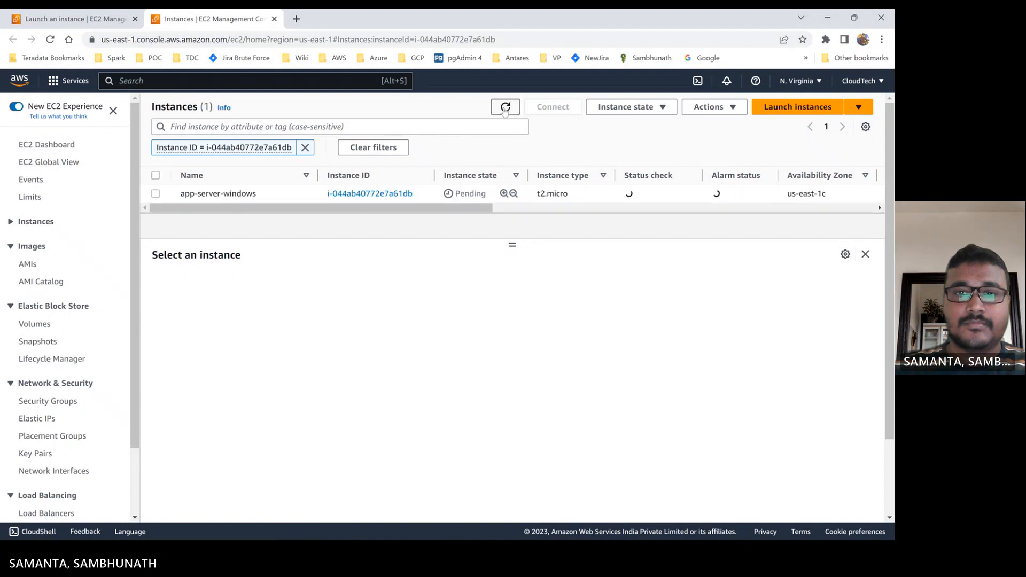
pyautogui.click(505, 110)
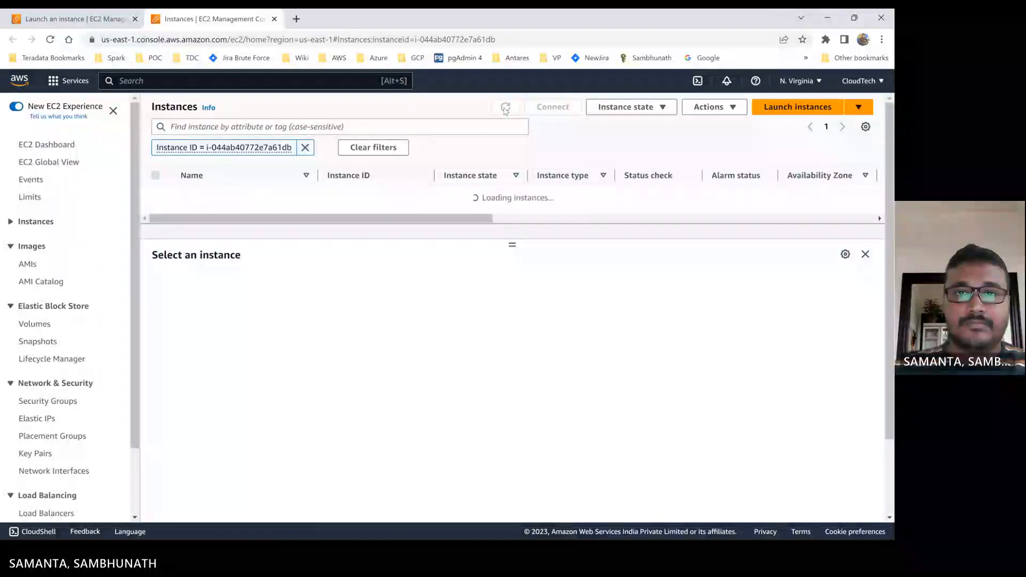
pyautogui.click(505, 109)
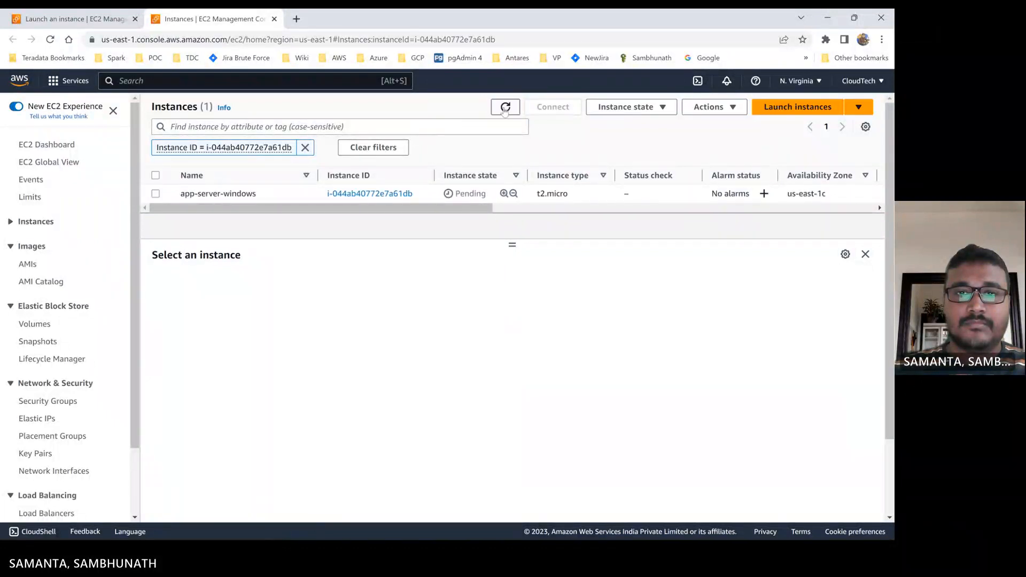
pyautogui.click(505, 110)
pyautogui.click(505, 108)
pyautogui.click(506, 110)
pyautogui.click(508, 110)
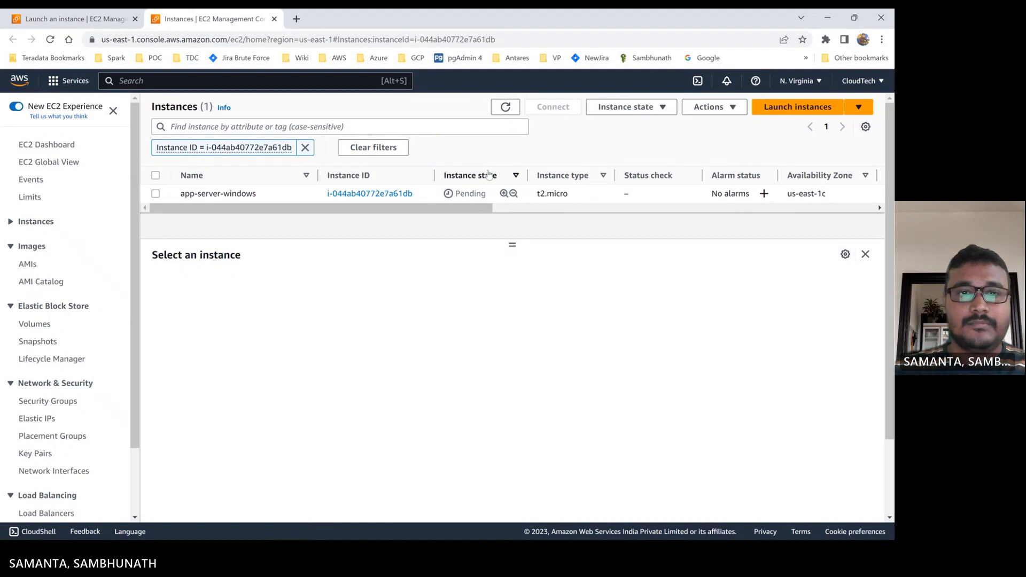
pyautogui.click(504, 108)
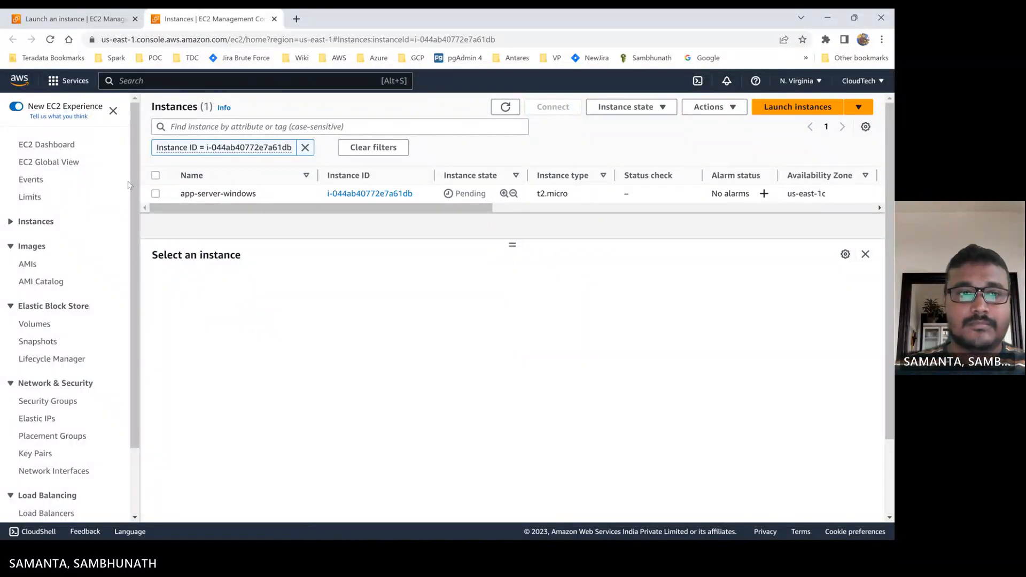
# Step: Select the app-server-windows instance and examine the inbound rules in its security details
pyautogui.click(156, 193)
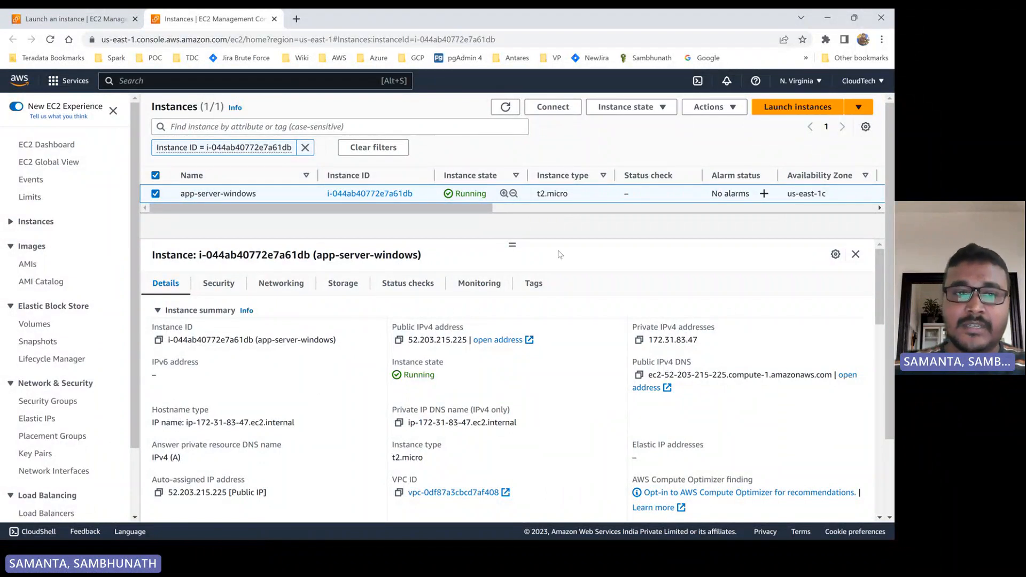
pyautogui.click(219, 287)
pyautogui.scroll(-1, 310, 364)
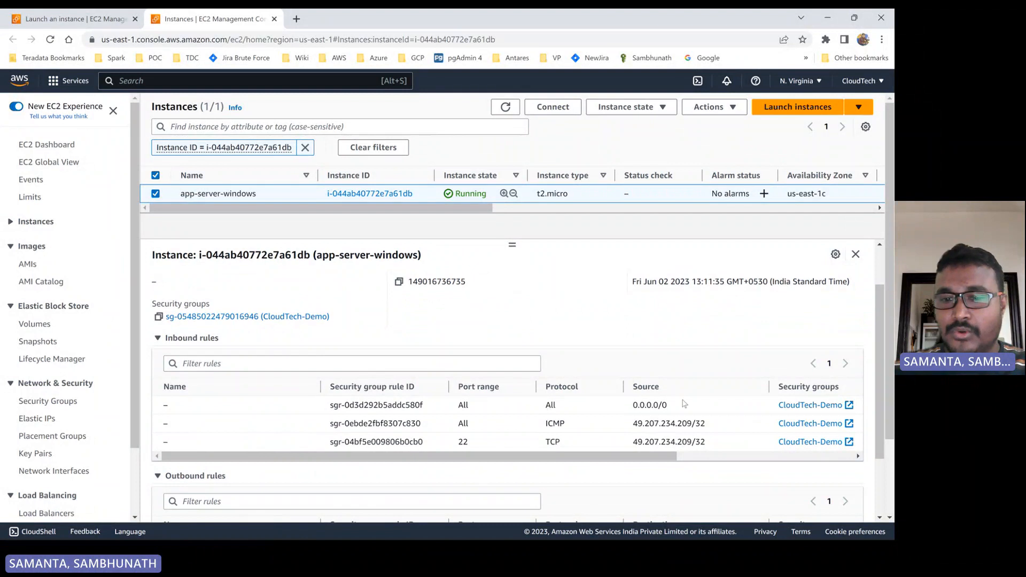
# Step: Open the CloudTech-Demo security group in a separate tab and add an inbound rule of type RDP
pyautogui.middleClick(228, 317)
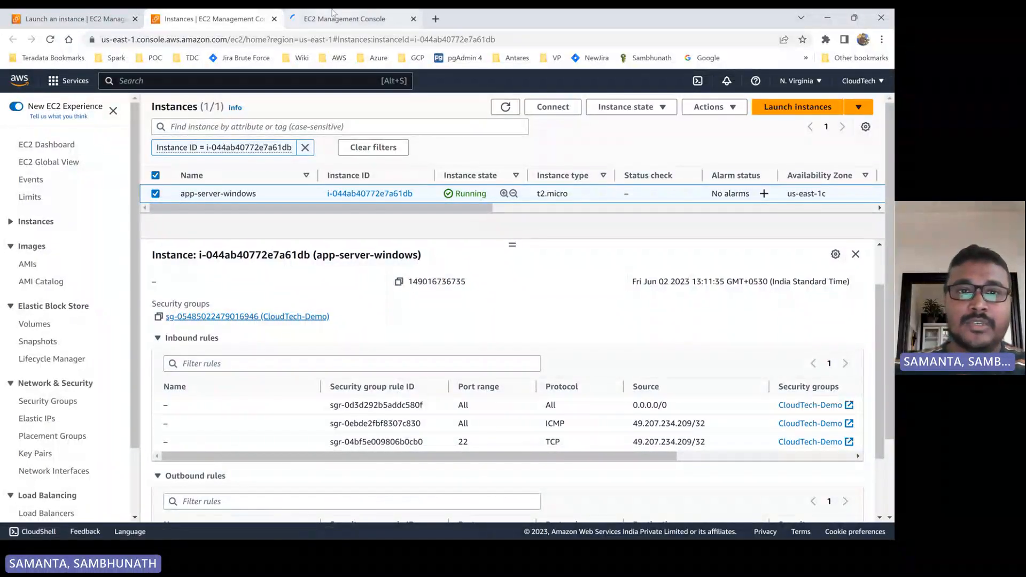
pyautogui.click(339, 24)
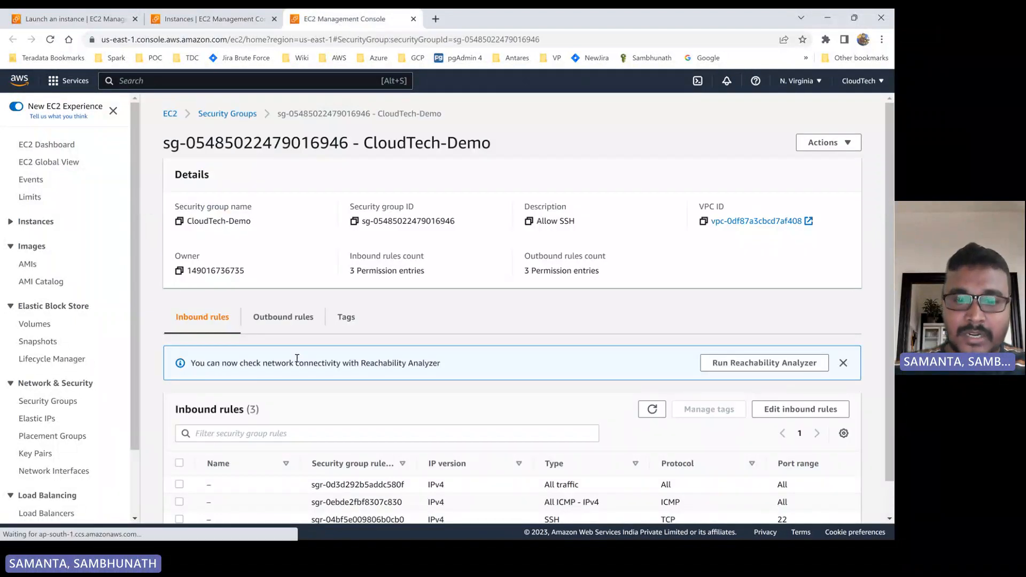
pyautogui.scroll(-1, 298, 367)
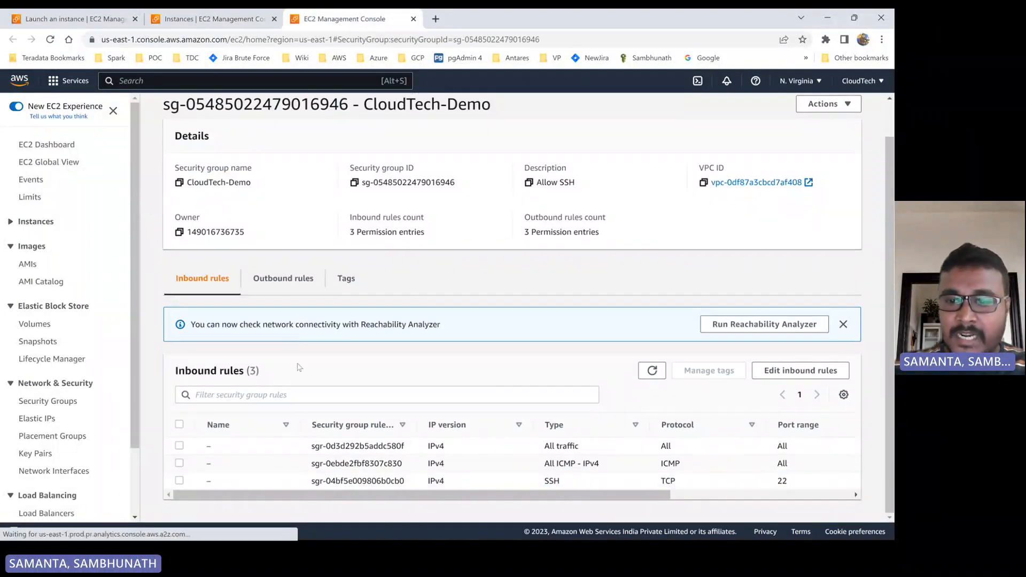
pyautogui.click(782, 373)
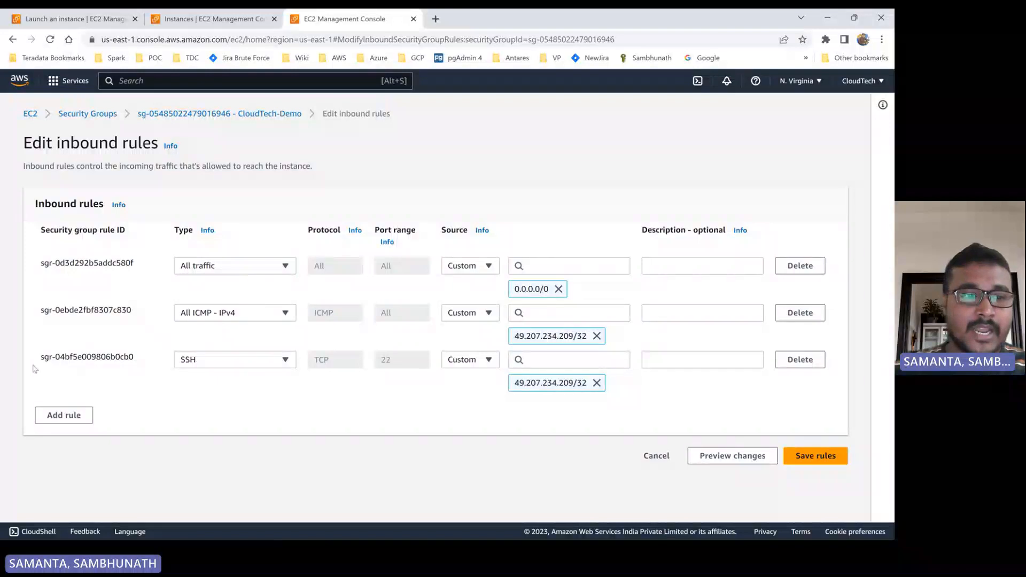
pyautogui.click(63, 416)
pyautogui.click(248, 407)
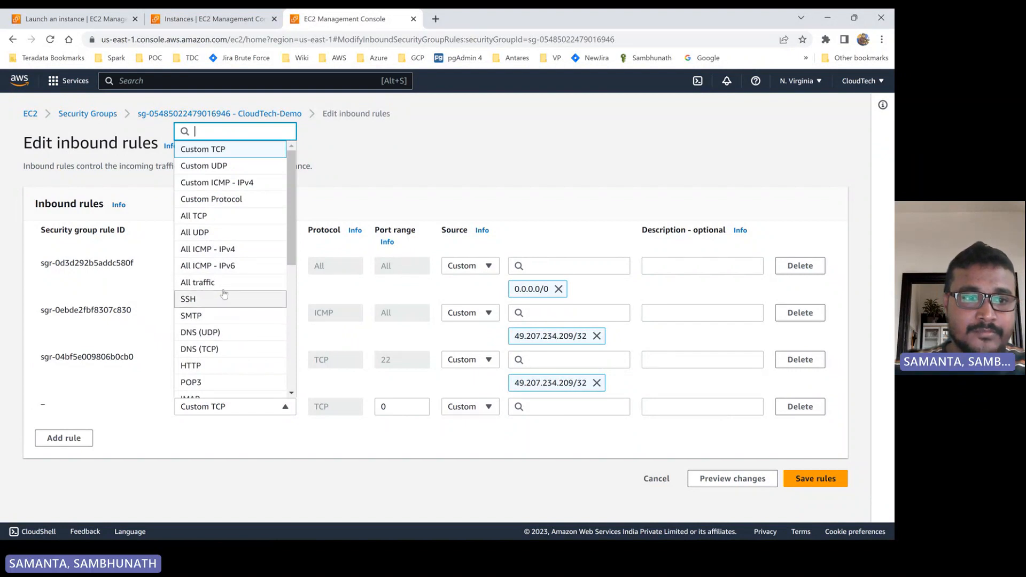
pyautogui.scroll(-2, 225, 282)
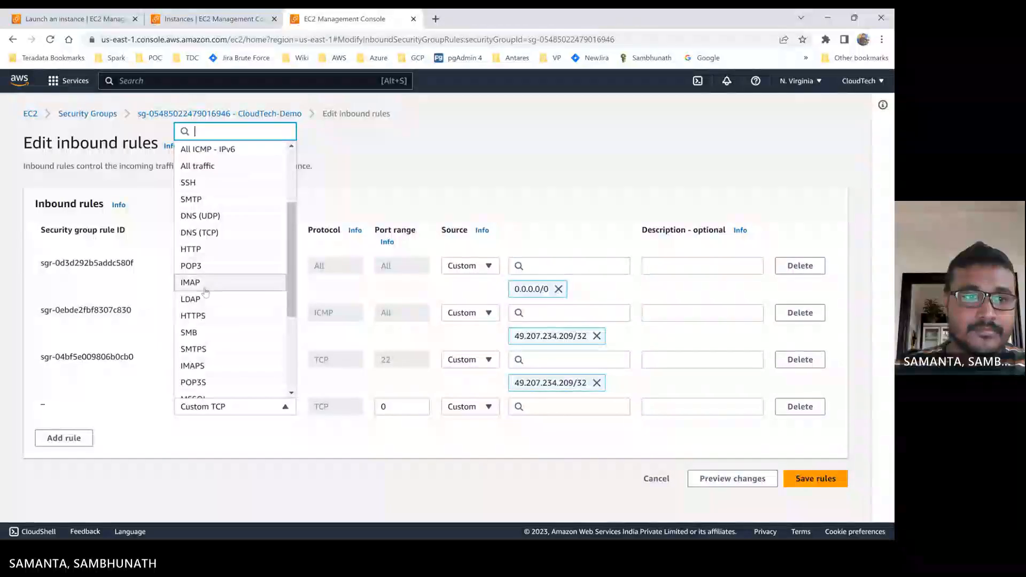
pyautogui.scroll(-2, 211, 302)
pyautogui.click(193, 334)
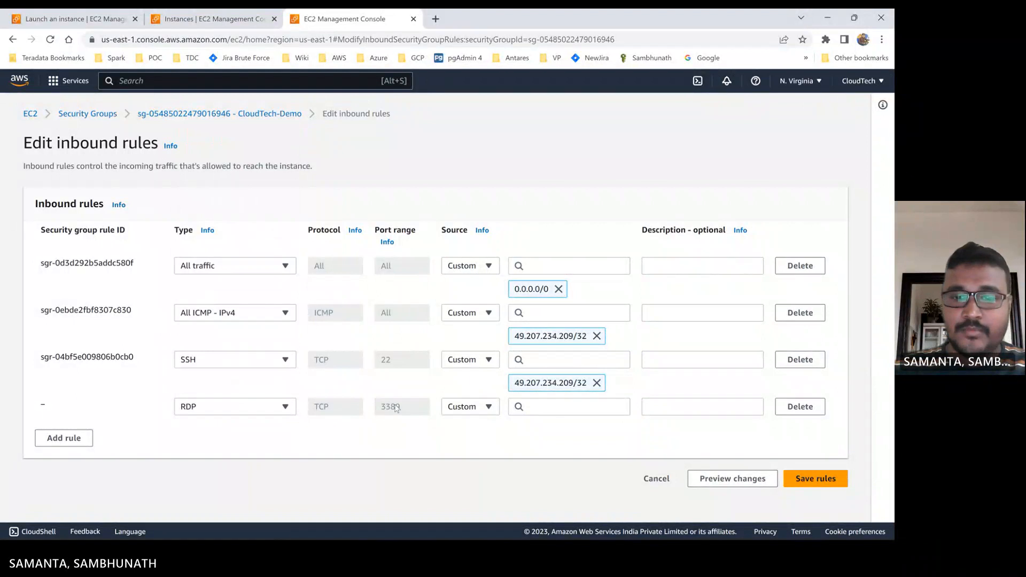
# Step: Set the new RDP rule's source to Anywhere-IPv4 and save the inbound rules
pyautogui.click(468, 409)
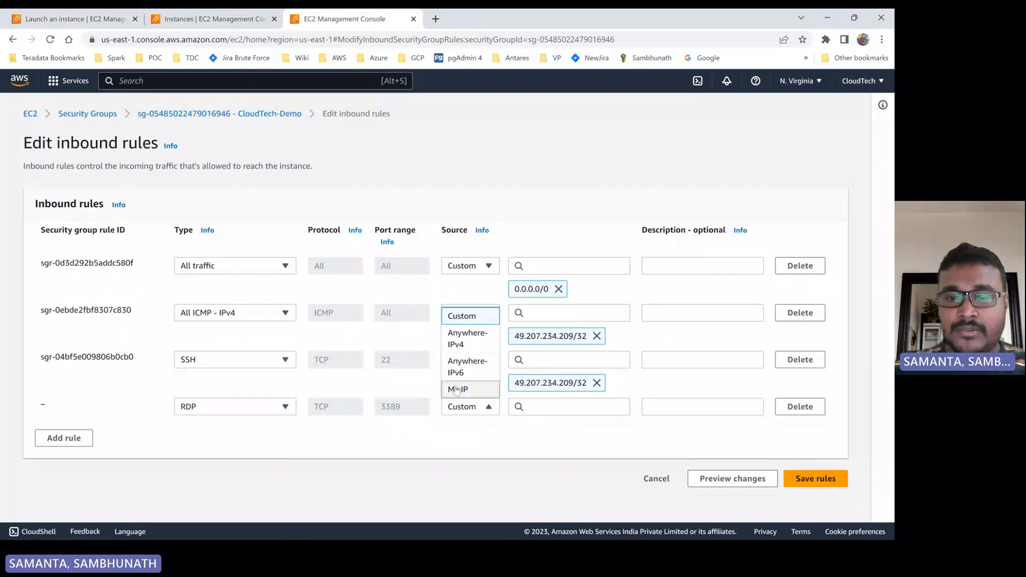
pyautogui.click(466, 318)
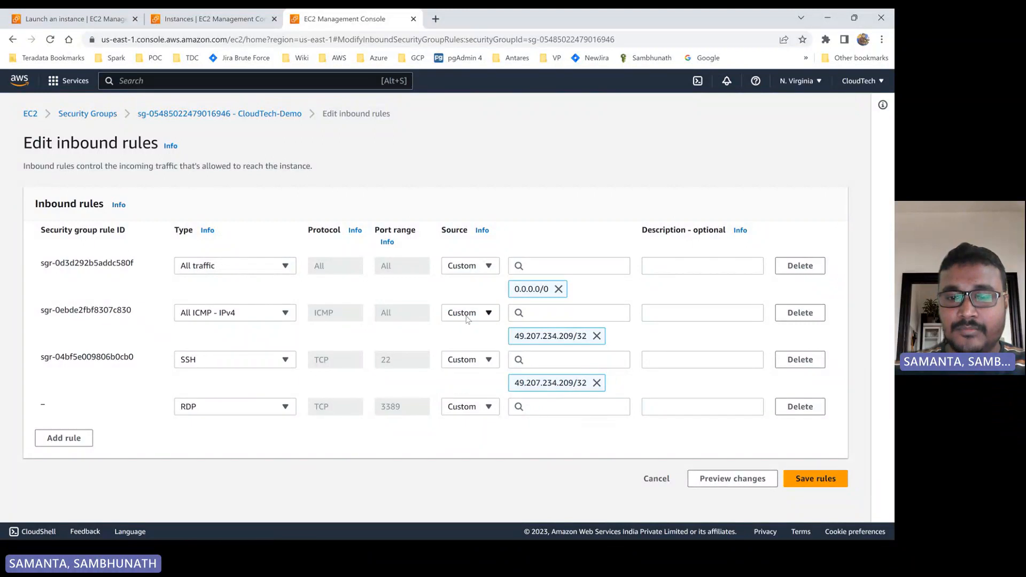
pyautogui.click(464, 406)
pyautogui.click(469, 340)
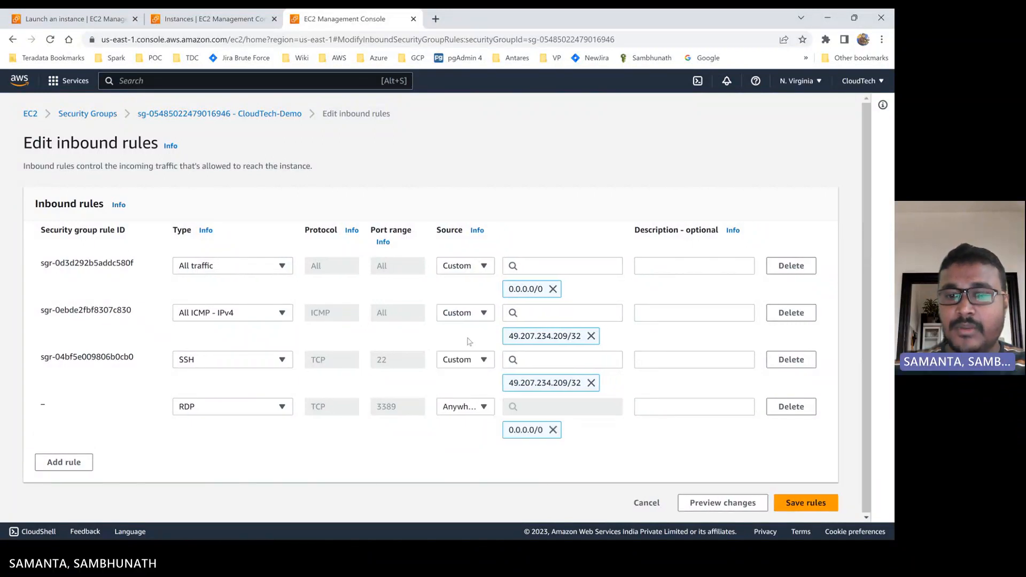
pyautogui.click(803, 503)
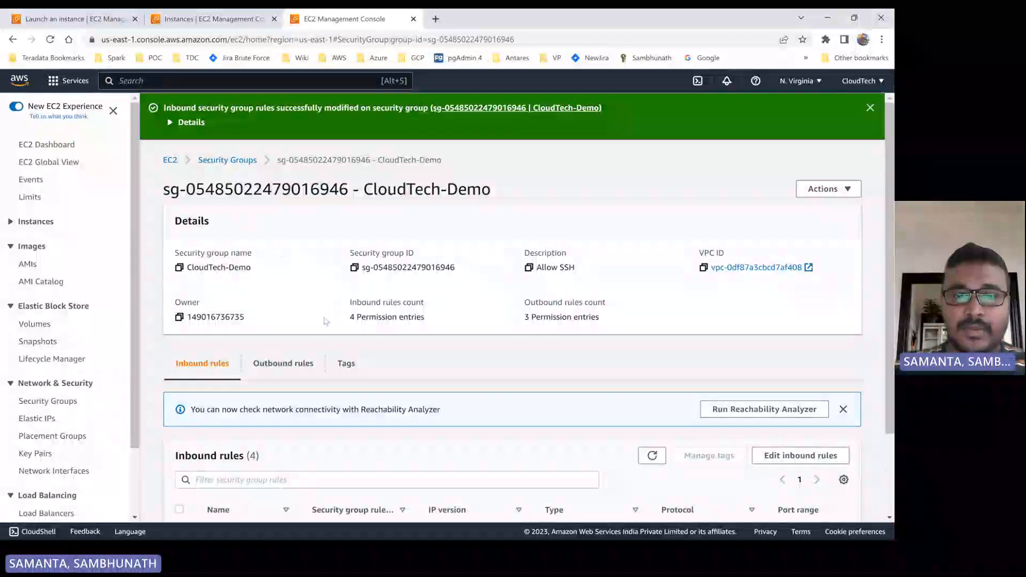
# Step: Open the CloudTech-Demo security group's outbound rules for editing and add a rule of type RDP
pyautogui.click(283, 363)
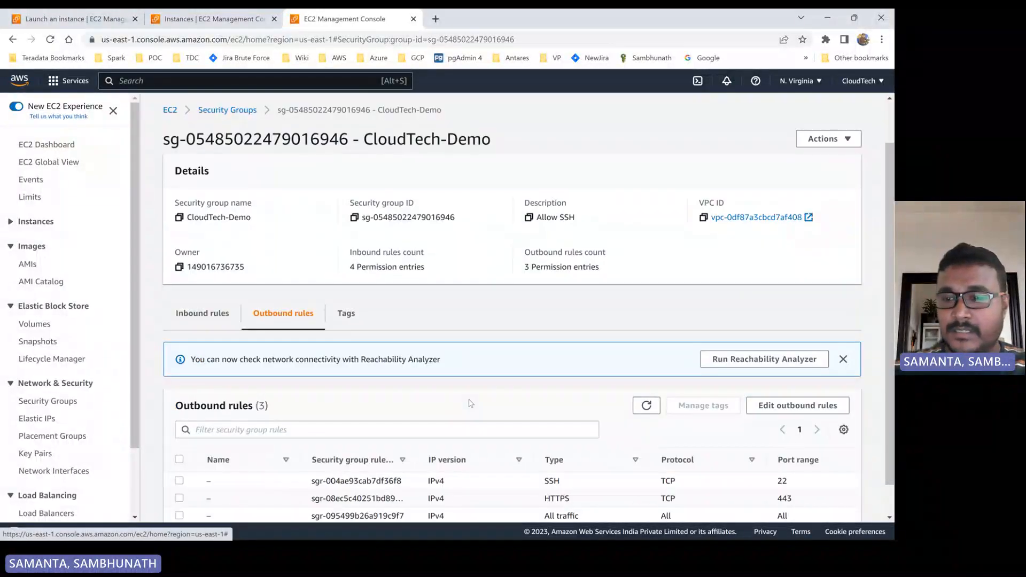
pyautogui.click(788, 410)
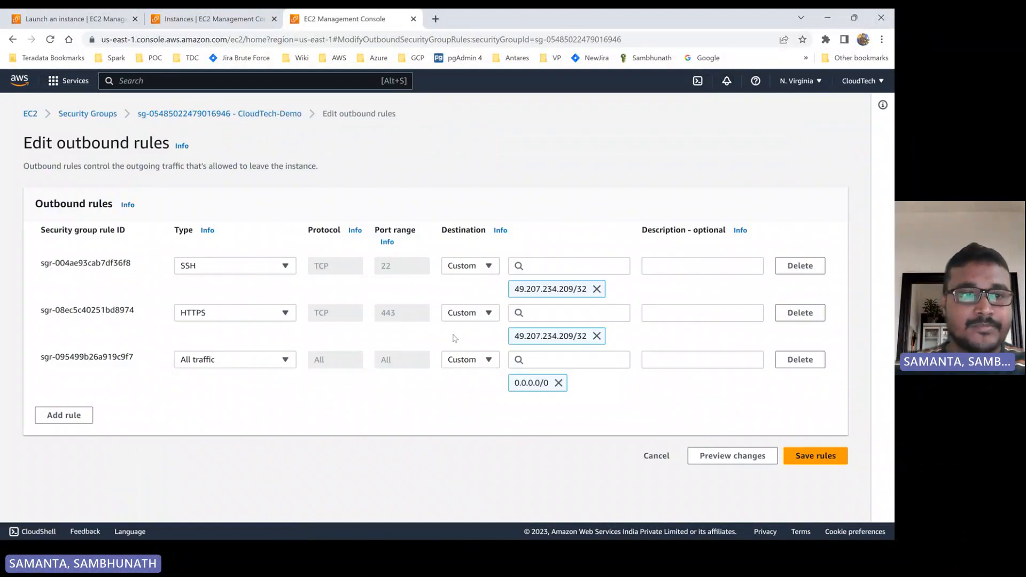
pyautogui.click(77, 421)
pyautogui.click(210, 409)
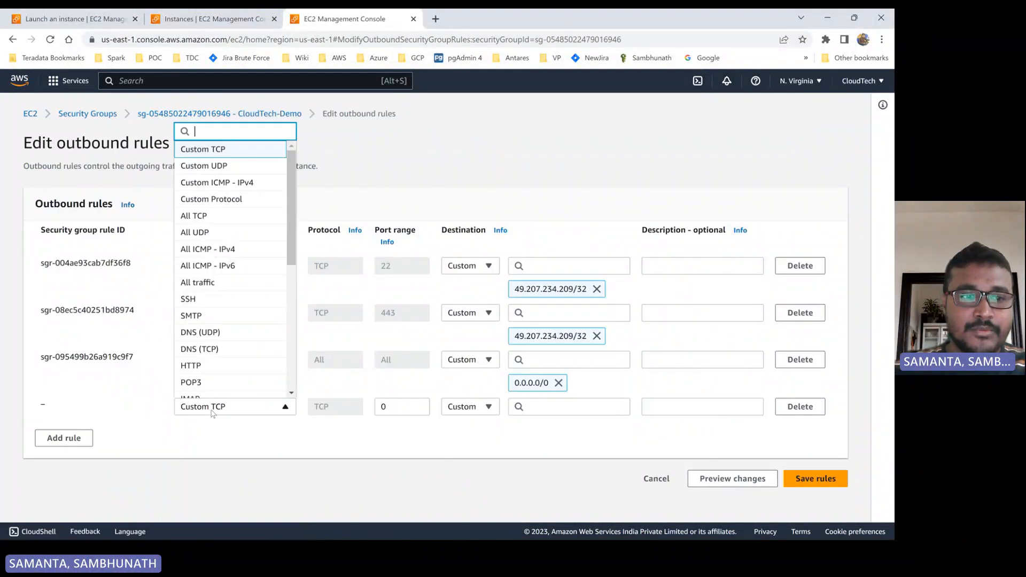
pyautogui.scroll(-5, 223, 353)
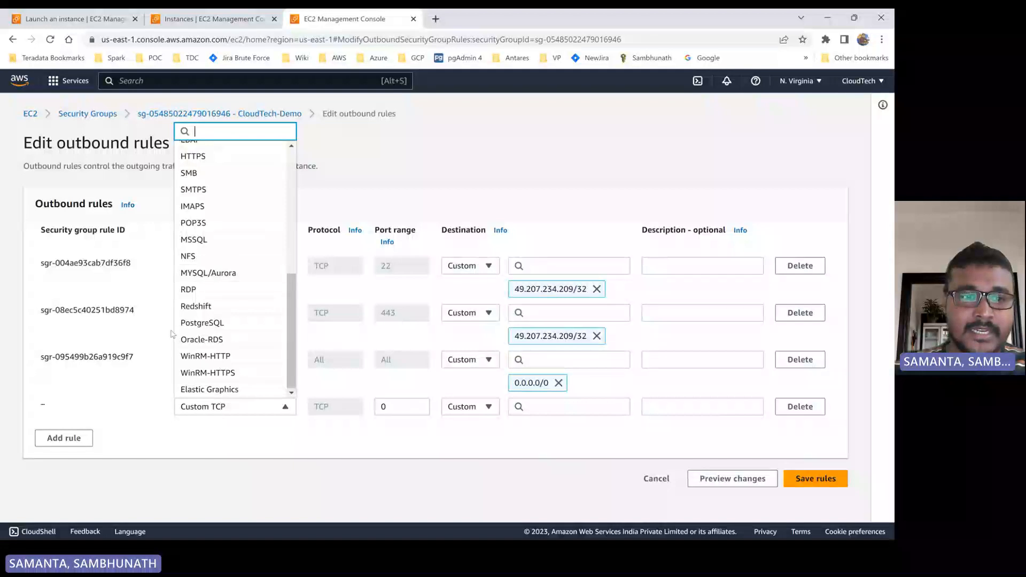
pyautogui.click(205, 294)
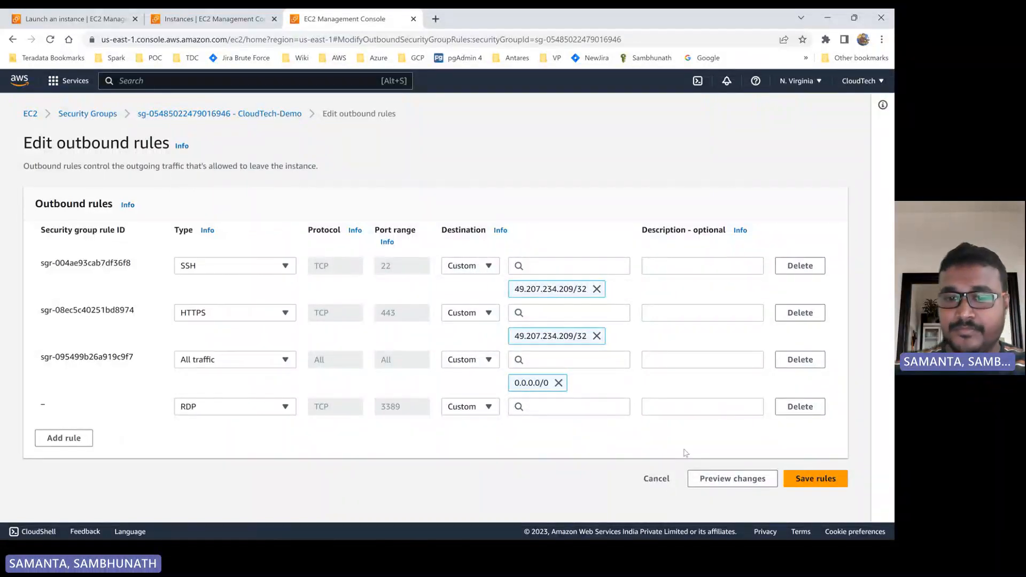
# Step: Set the new outbound RDP rule's destination to Anywhere-IPv4 and save the outbound rules
pyautogui.click(468, 406)
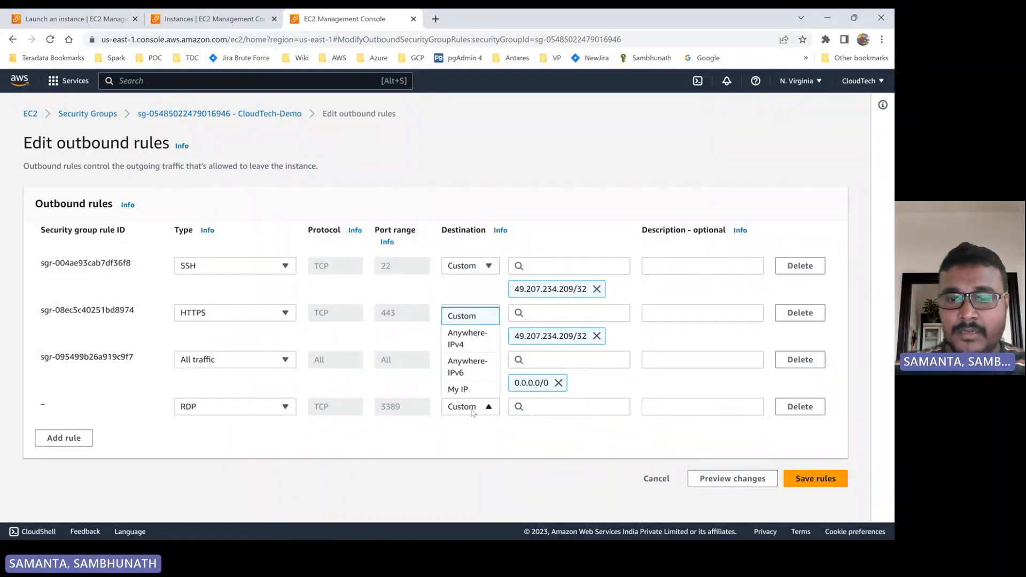
pyautogui.click(468, 338)
pyautogui.click(809, 478)
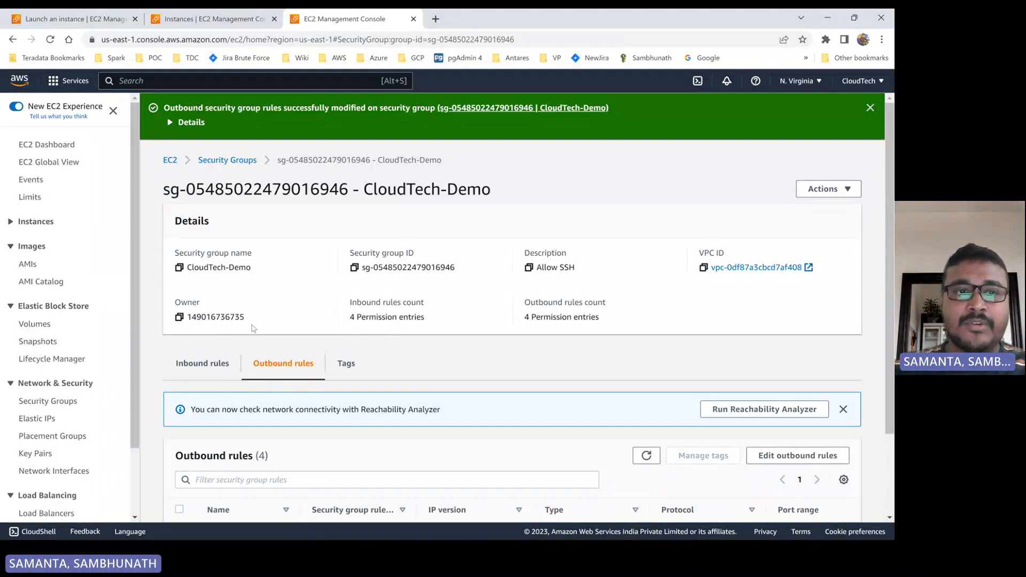
# Step: Return to the instances list, refresh it, reselect app-server-windows and review the inbound and outbound rules in its security details
pyautogui.click(212, 21)
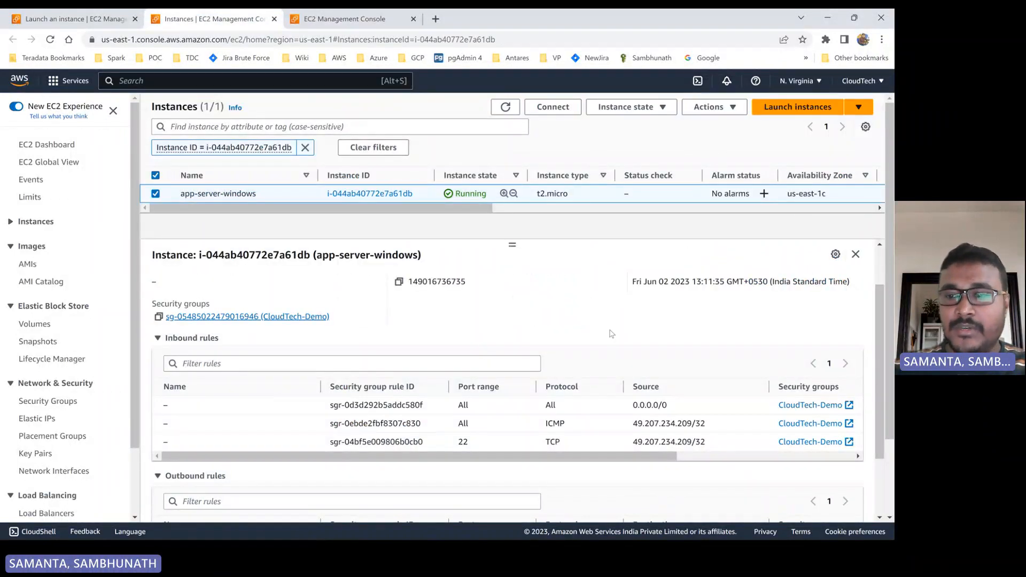
pyautogui.click(505, 107)
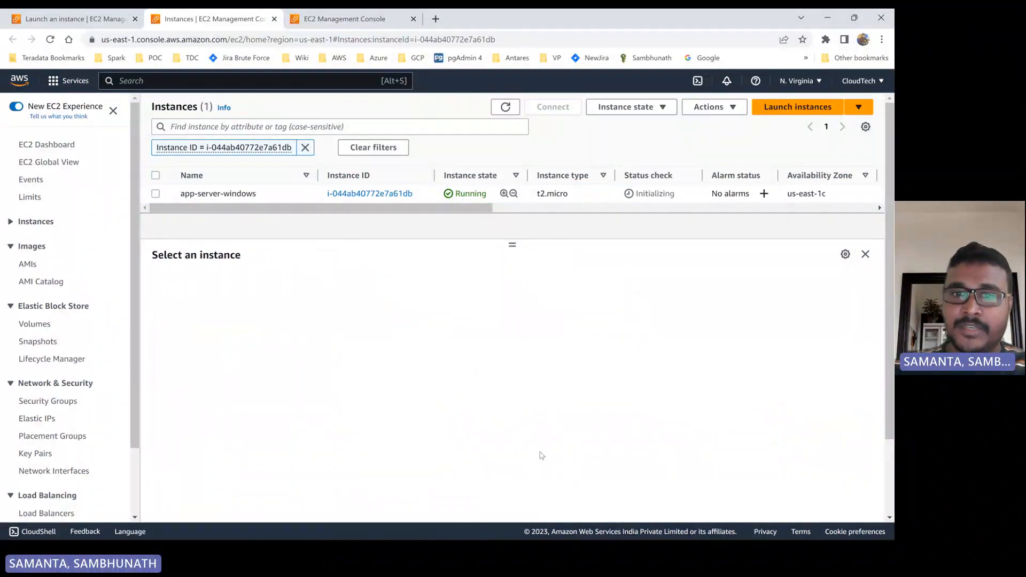
pyautogui.click(155, 194)
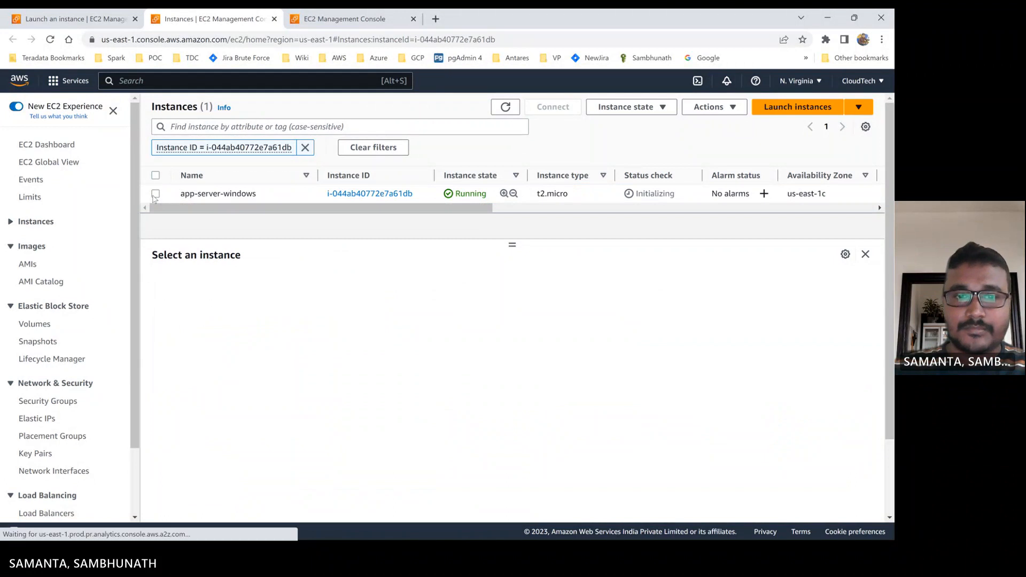
pyautogui.click(203, 285)
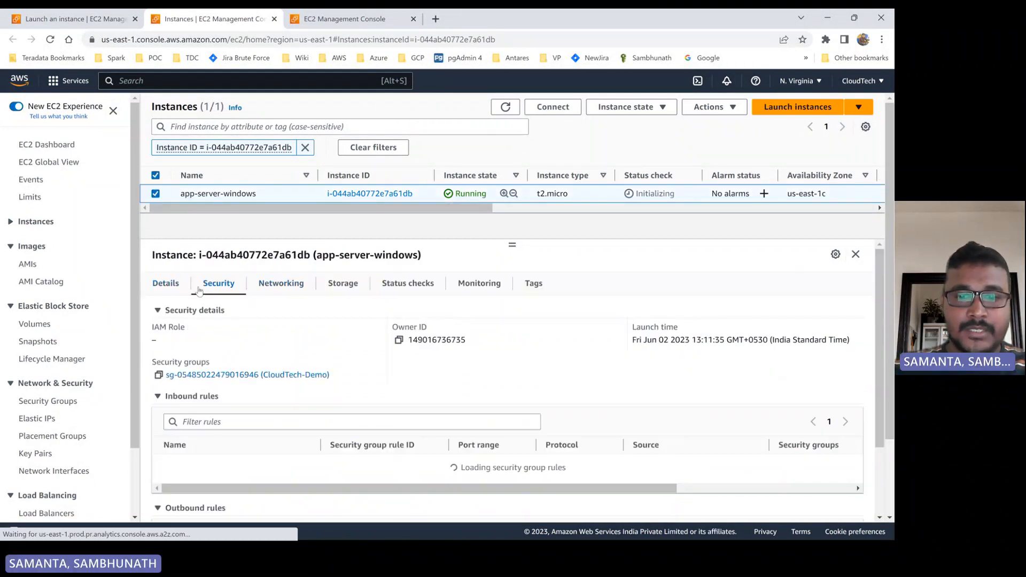
pyautogui.scroll(-3, 555, 428)
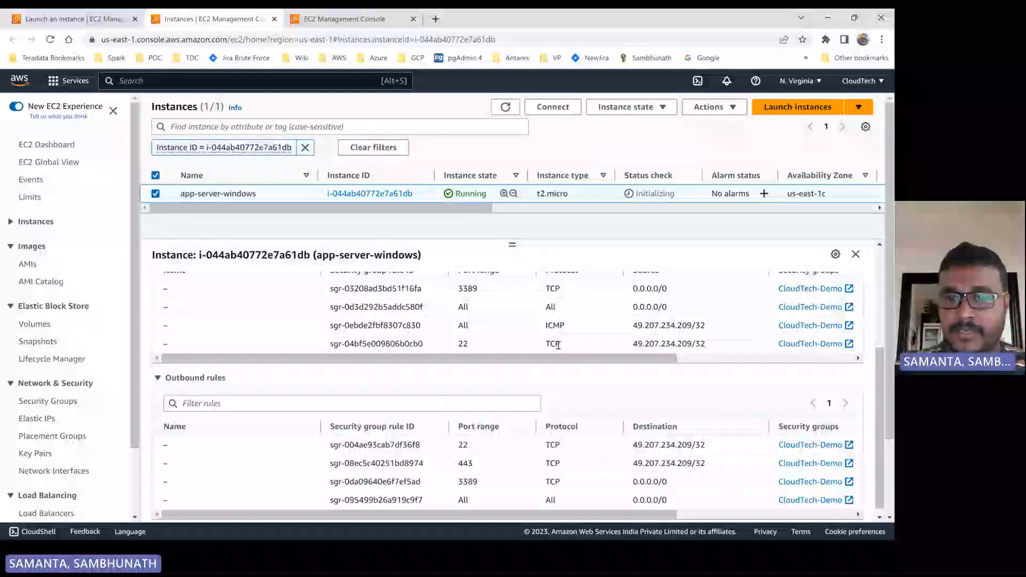
pyautogui.scroll(1, 560, 321)
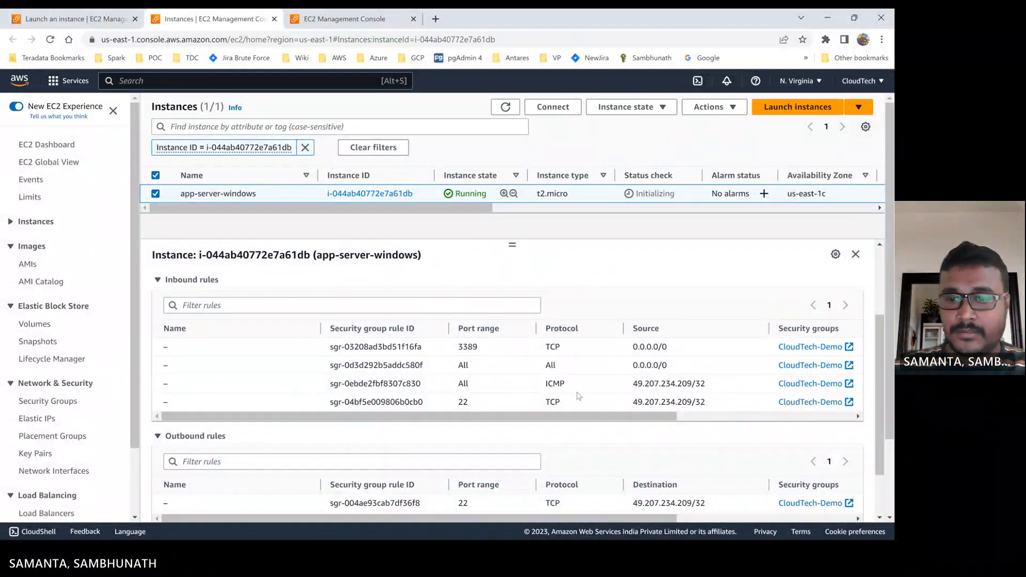
pyautogui.scroll(-1, 578, 396)
pyautogui.scroll(3, 587, 395)
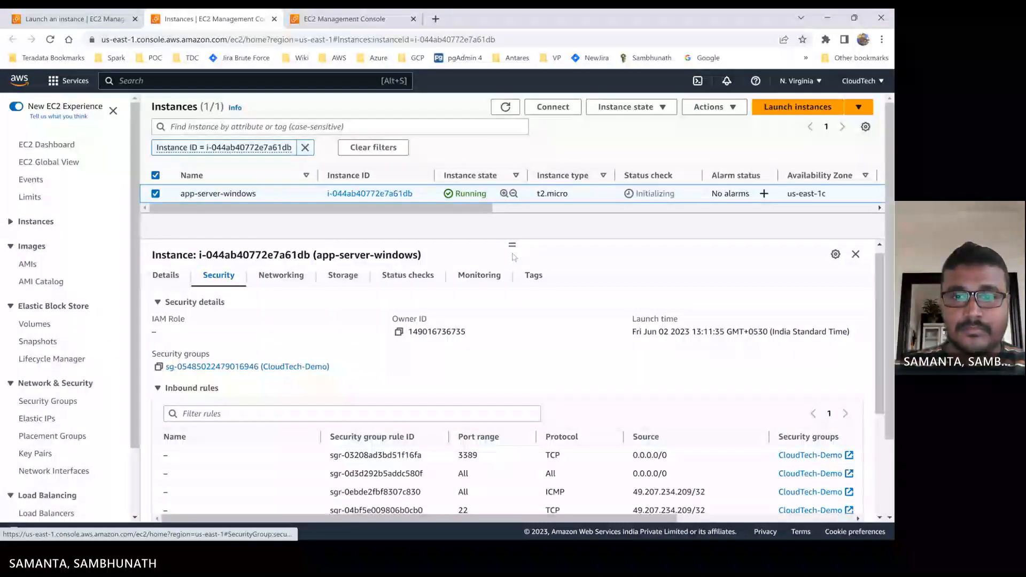
# Step: Open the CloudTech-Demo security group from the instance, refresh and review its inbound rules, and go back to the instance
pyautogui.click(277, 369)
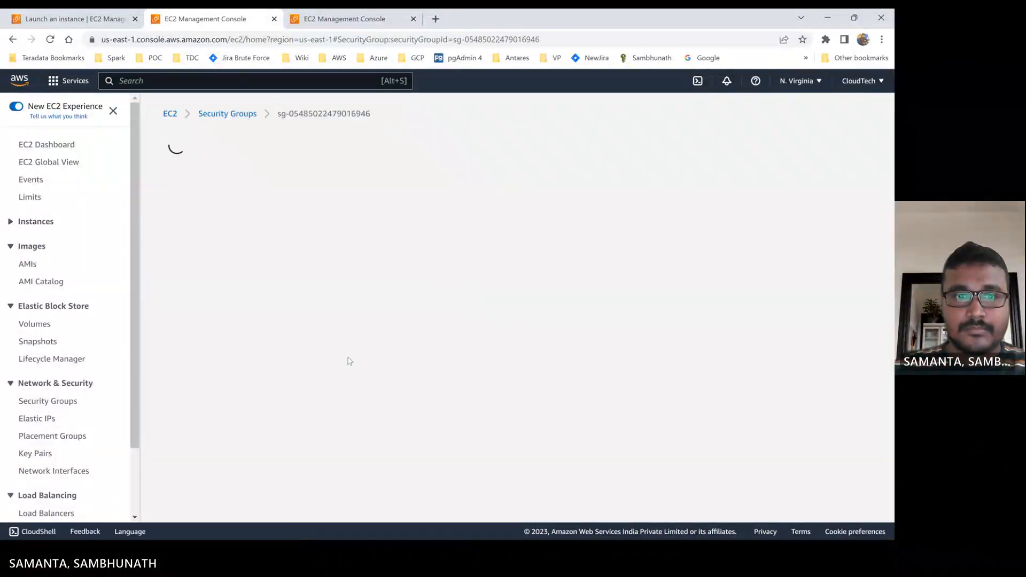
pyautogui.scroll(-1, 367, 380)
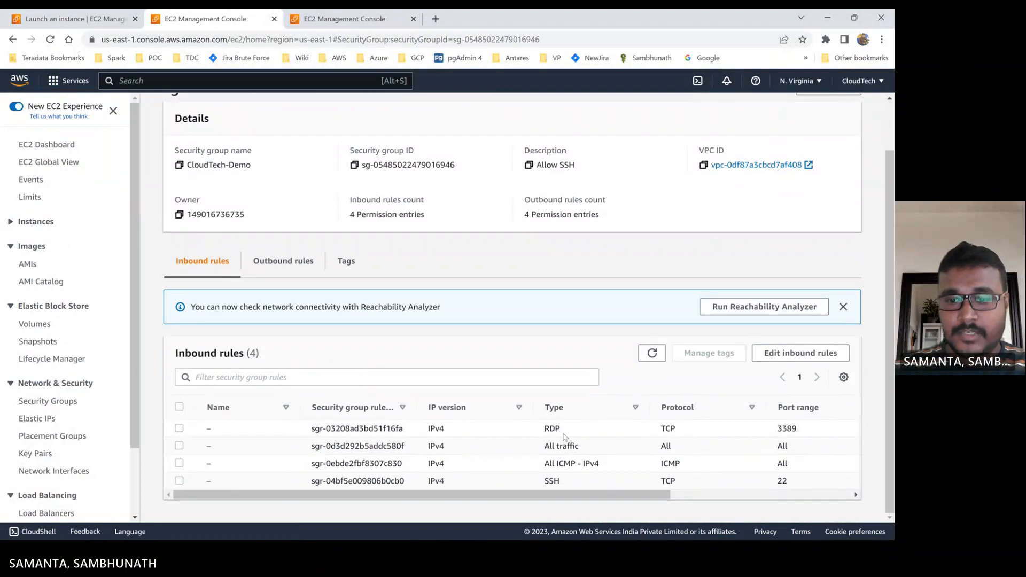
pyautogui.click(651, 353)
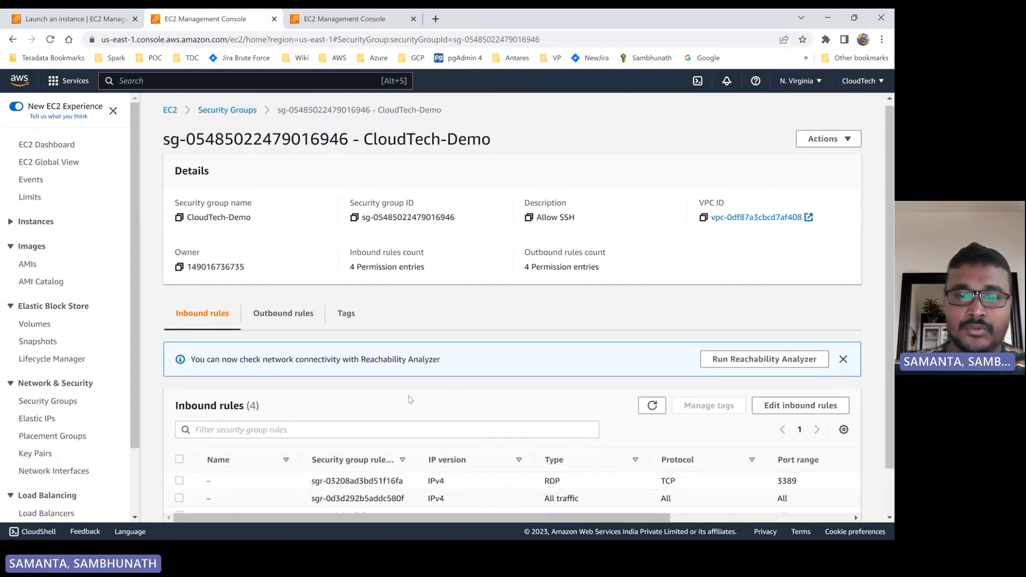
pyautogui.scroll(-1, 409, 399)
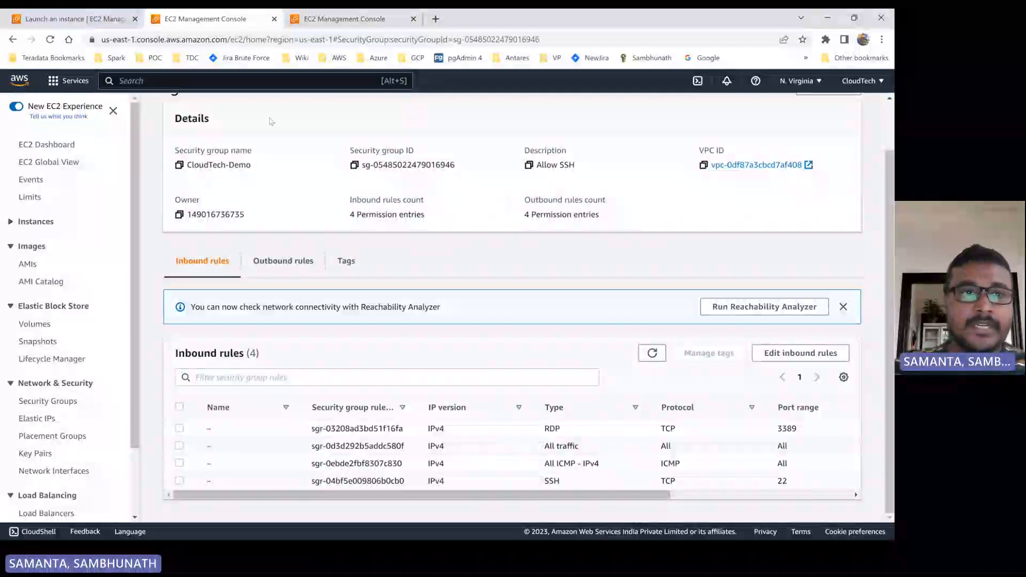
pyautogui.scroll(1, 449, 119)
pyautogui.click(13, 39)
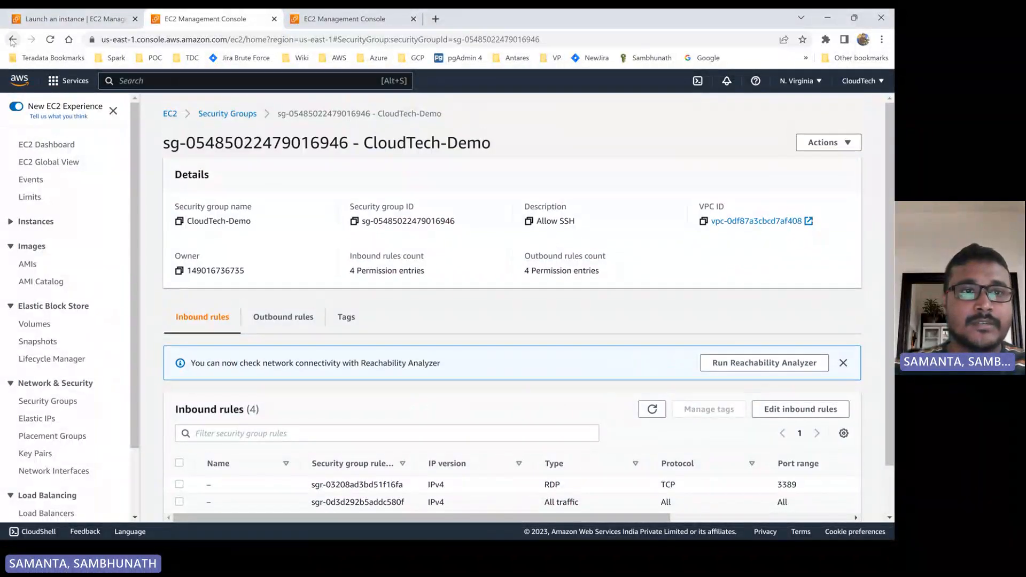
# Step: Refresh the instances list, reselect app-server-windows and check its inbound and outbound rules for port 3389
pyautogui.scroll(-2, 554, 361)
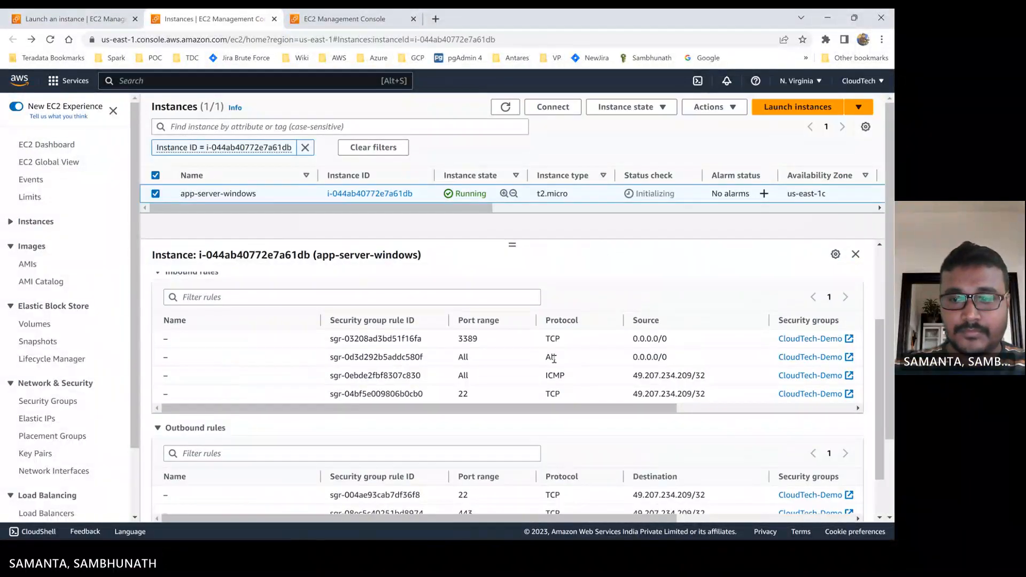
pyautogui.scroll(2, 571, 380)
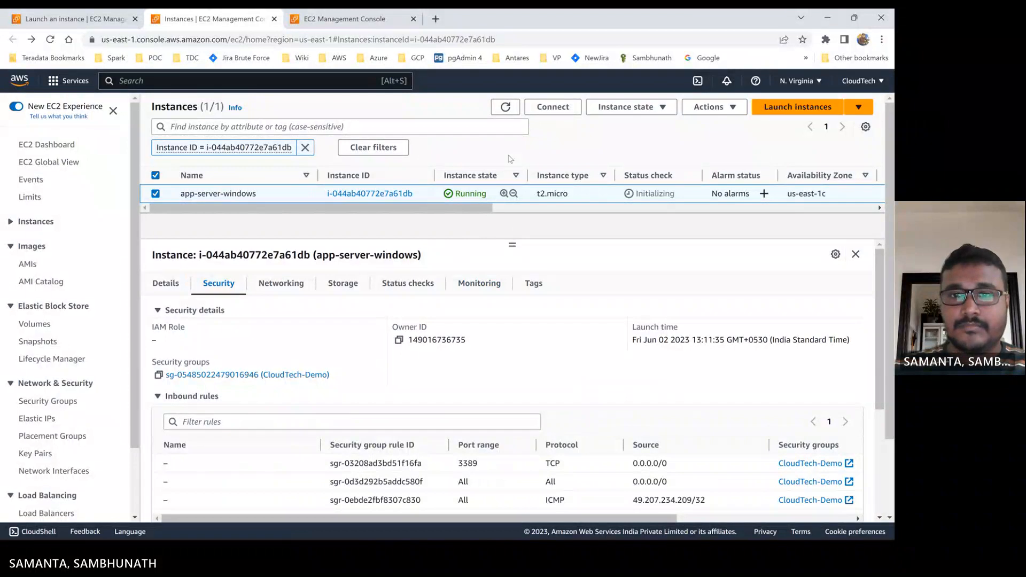
pyautogui.click(505, 107)
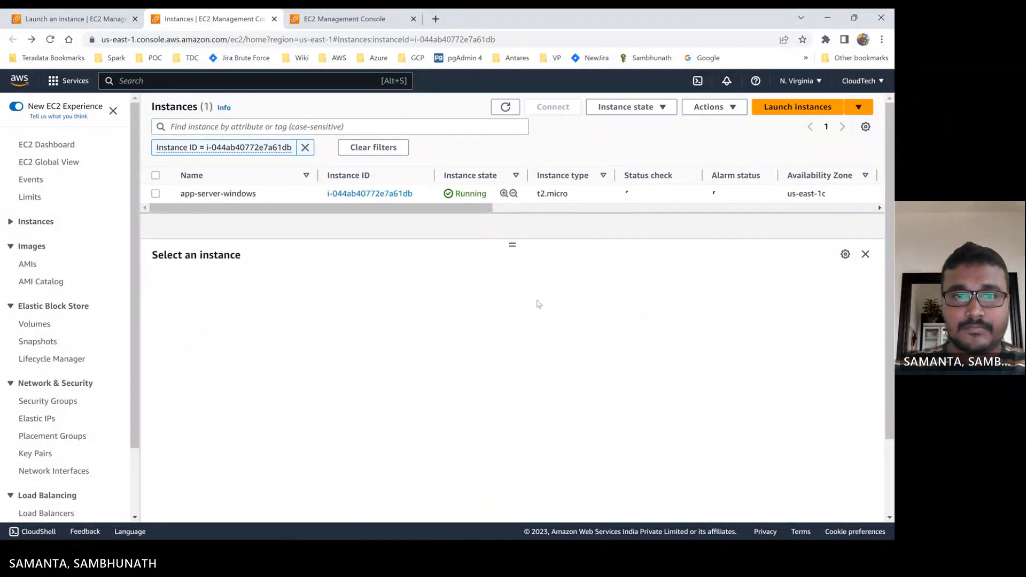
pyautogui.click(156, 194)
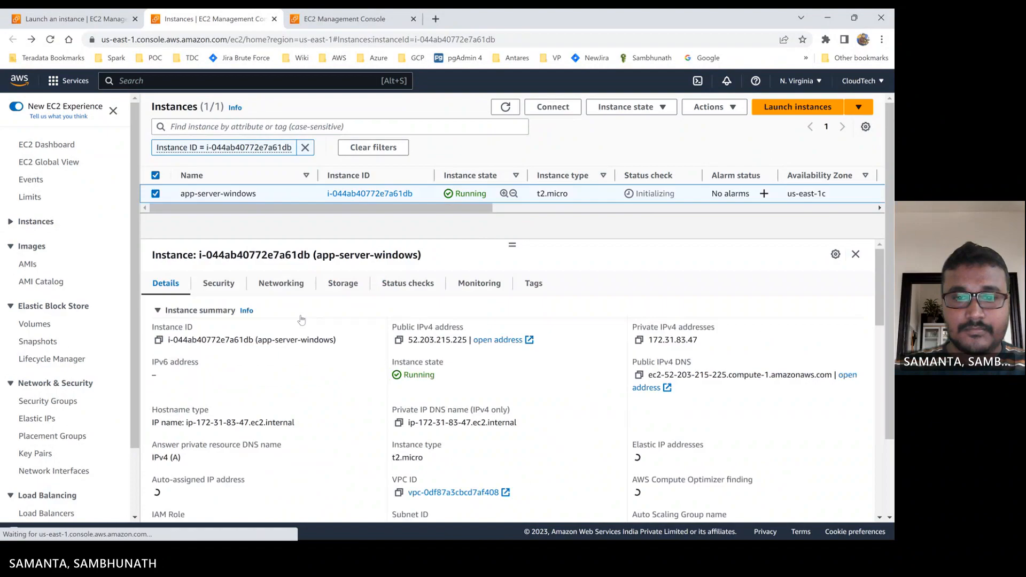
pyautogui.click(218, 283)
pyautogui.scroll(-3, 468, 414)
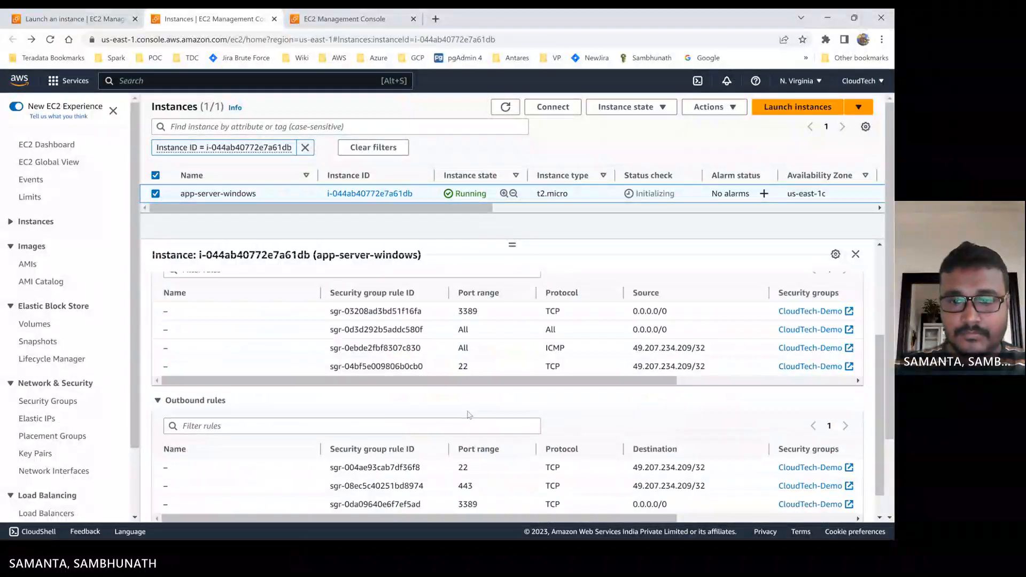
pyautogui.doubleClick(463, 311)
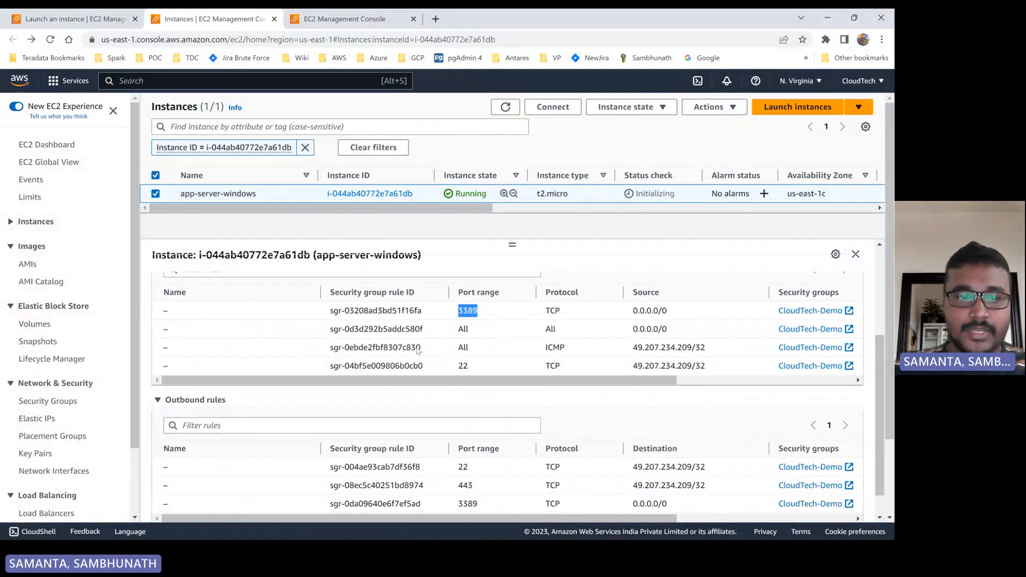
pyautogui.scroll(-2, 487, 436)
pyautogui.doubleClick(466, 473)
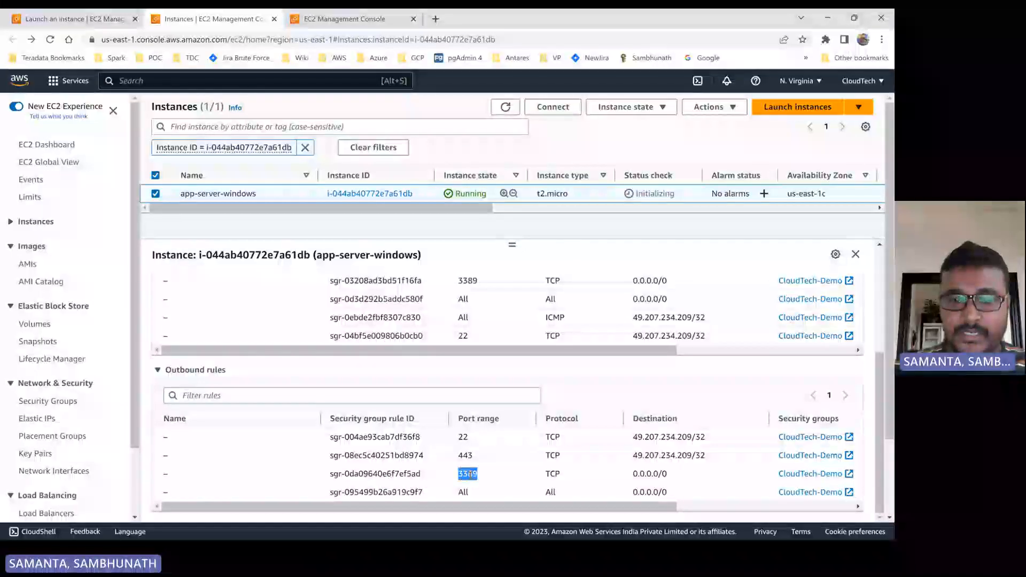
pyautogui.moveTo(488, 506); pyautogui.dragTo(286, 487)
pyautogui.scroll(3, 272, 340)
pyautogui.scroll(1, 272, 340)
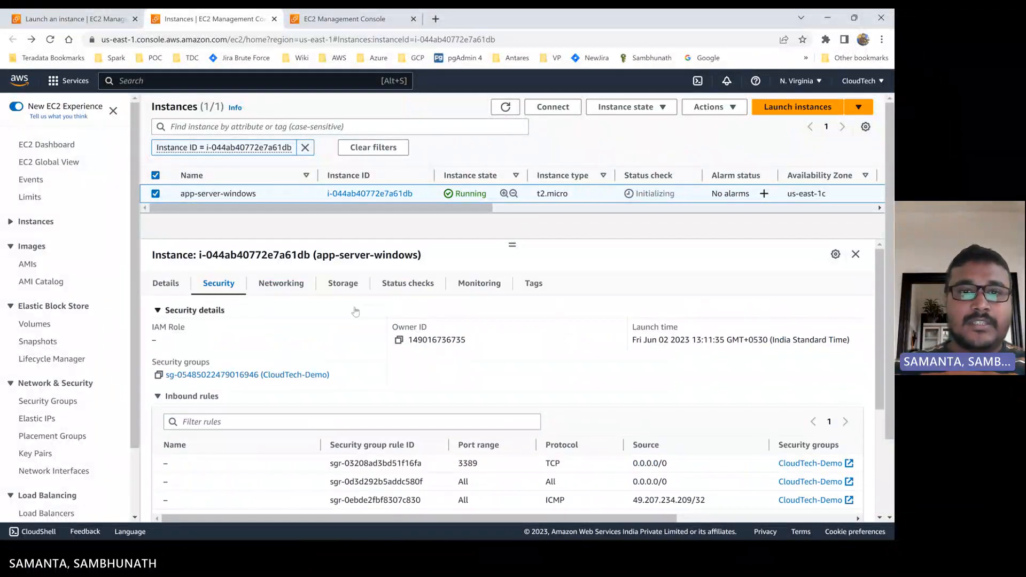
# Step: Open the connection options for app-server-windows, choose the RDP client method and download the remote desktop file
pyautogui.click(163, 284)
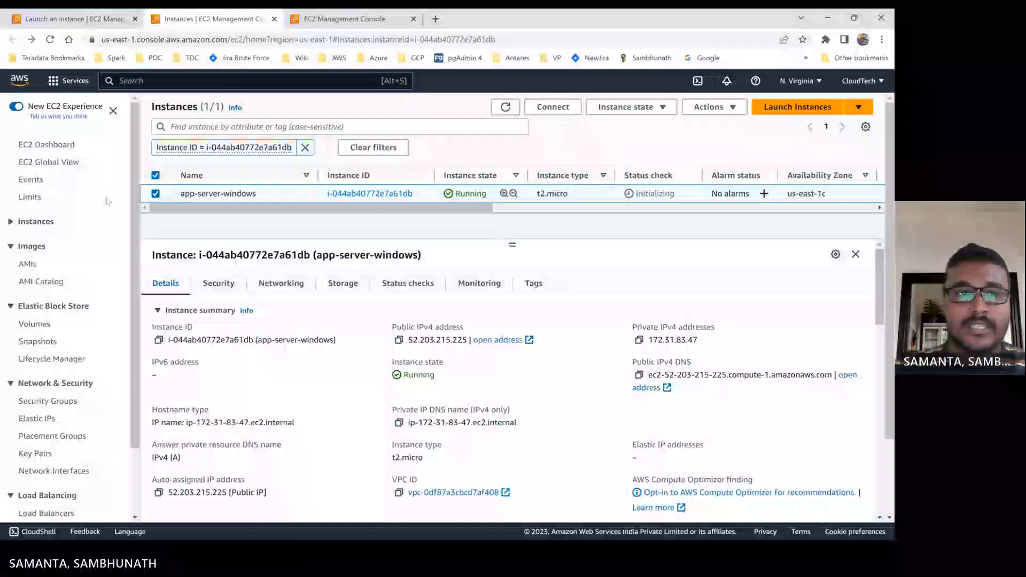
pyautogui.click(566, 107)
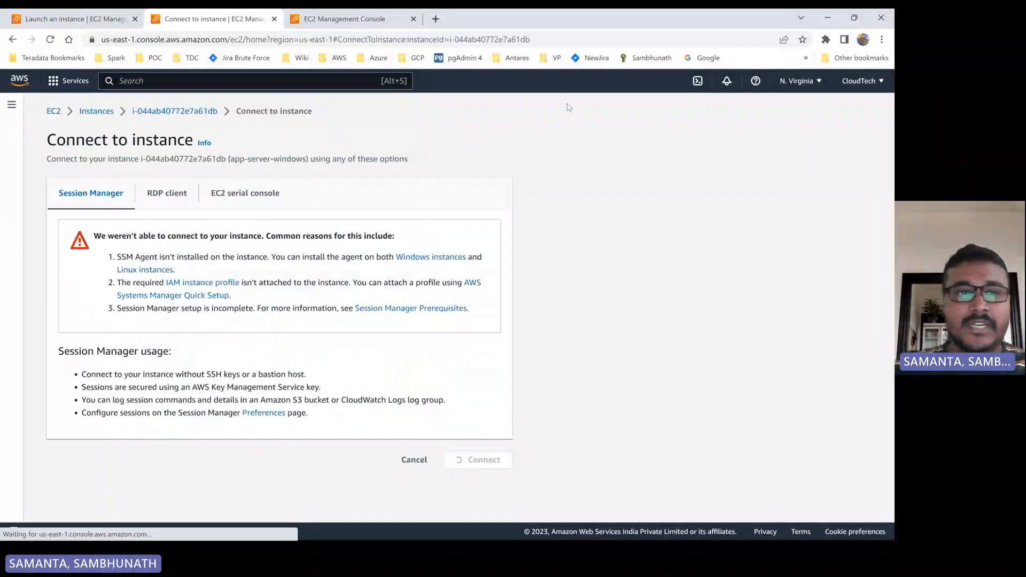
pyautogui.click(169, 195)
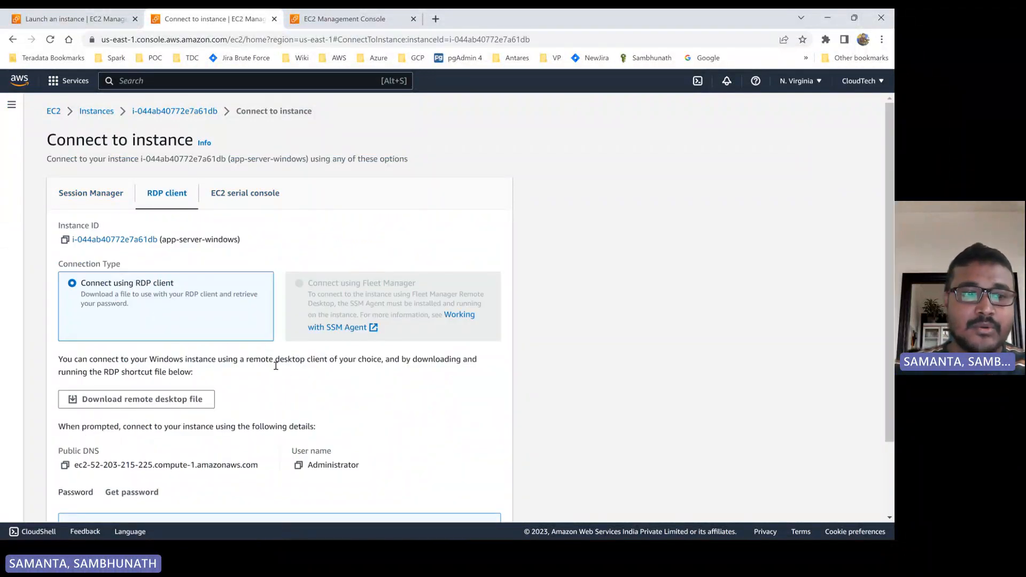
pyautogui.scroll(-1, 276, 366)
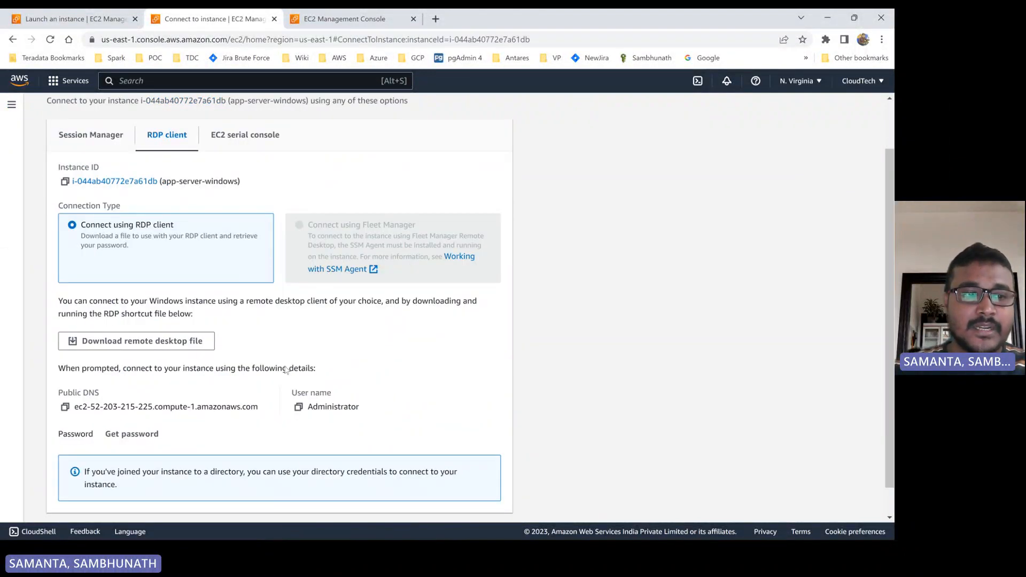
pyautogui.click(165, 348)
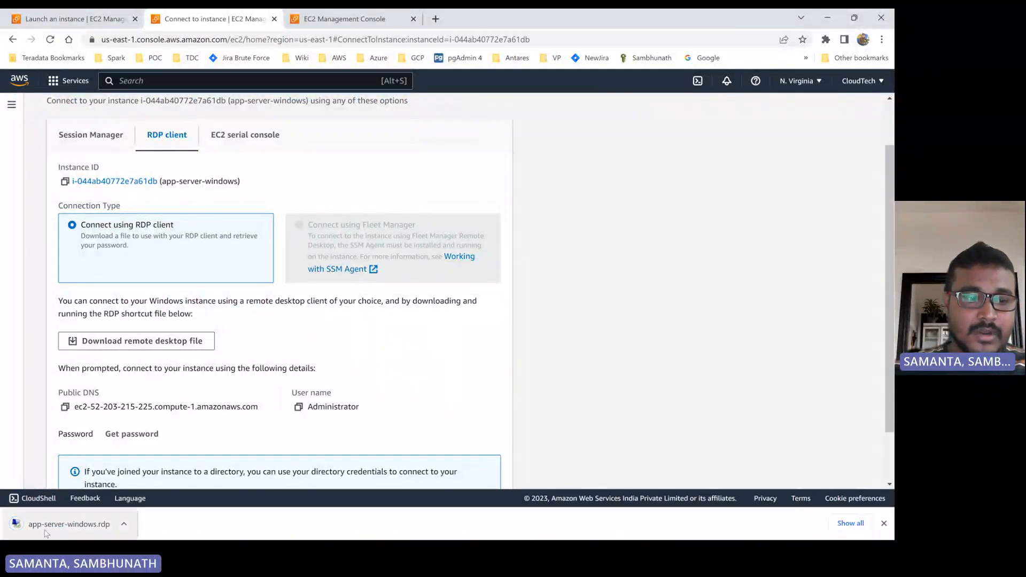
# Step: Copy the instance's Administrator user name and open the downloaded app-server-windows.rdp file
pyautogui.scroll(-1, 182, 388)
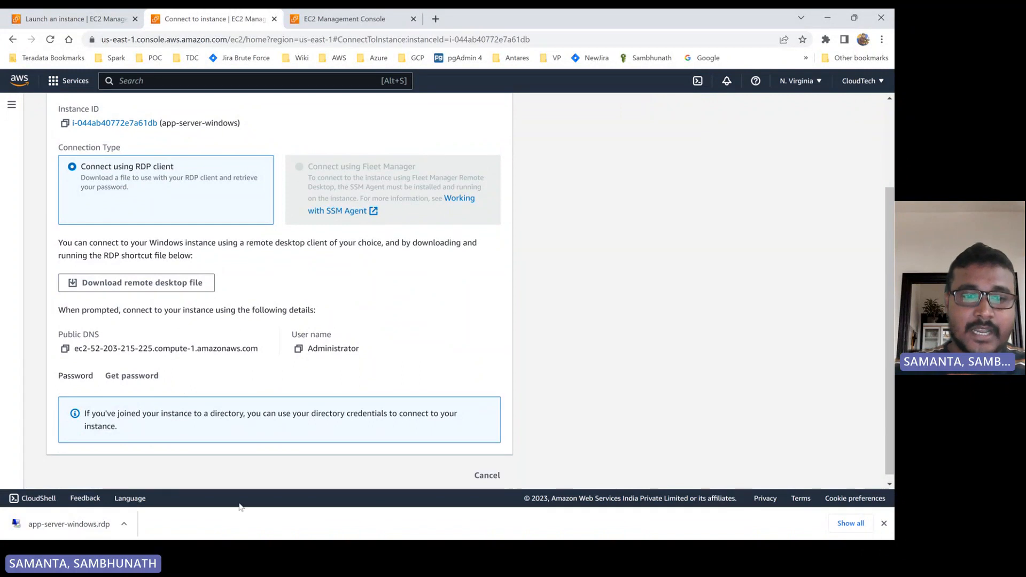
pyautogui.click(298, 349)
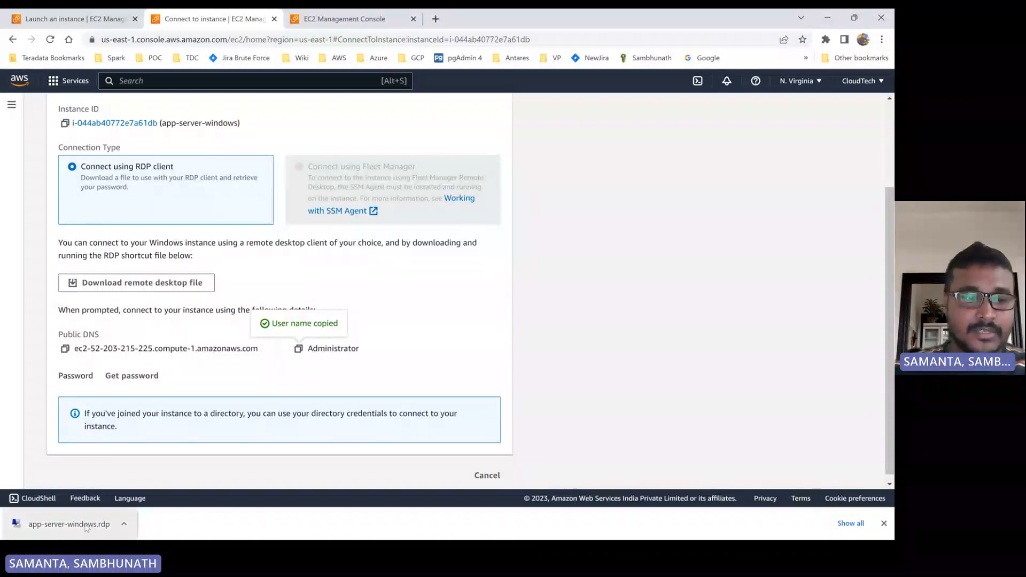
pyautogui.click(68, 524)
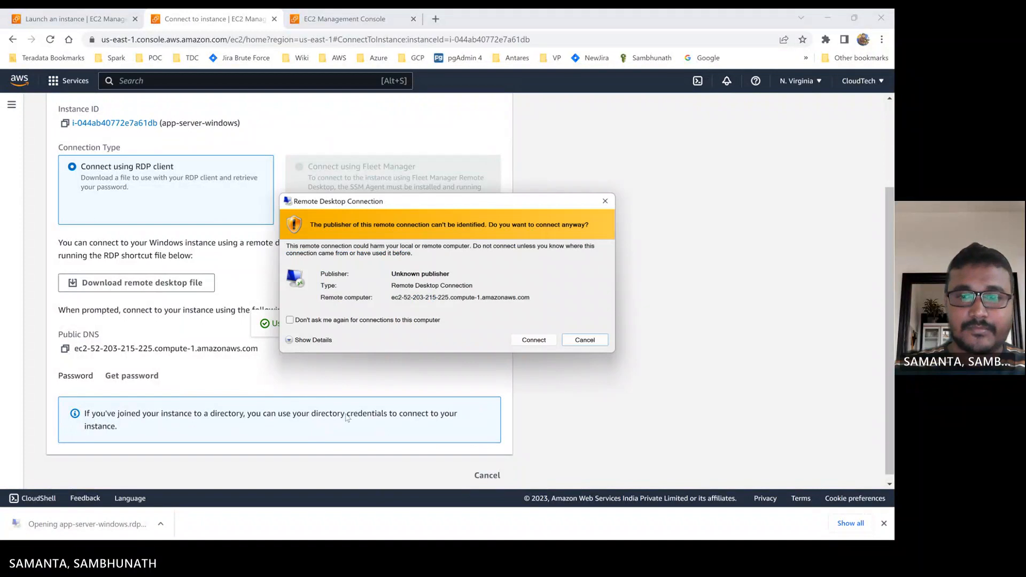
# Step: Accept the unknown-publisher connection, then upload the private key file demoCloudTech.pem and decrypt the instance's Windows administrator password
pyautogui.click(532, 341)
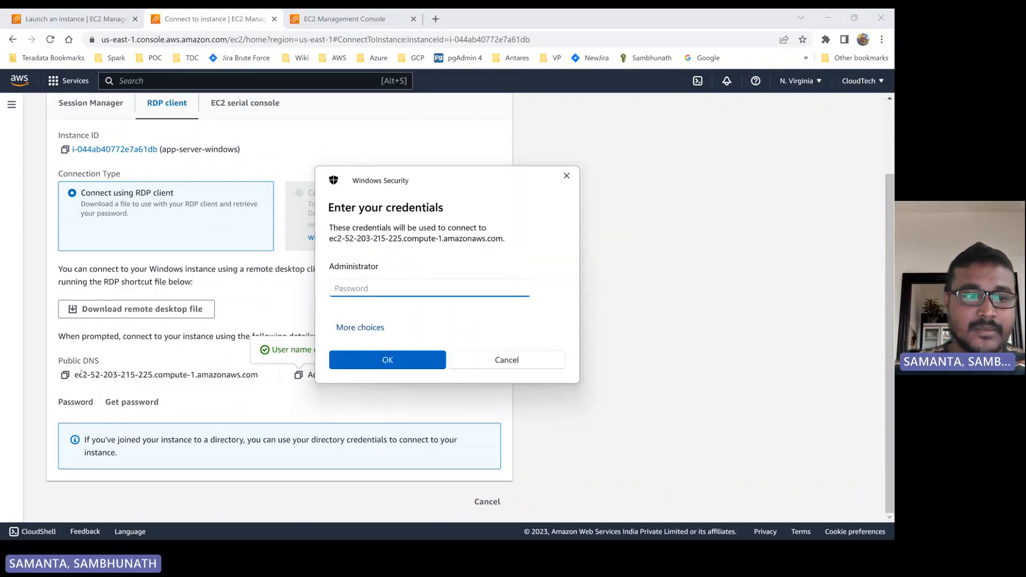
pyautogui.click(118, 405)
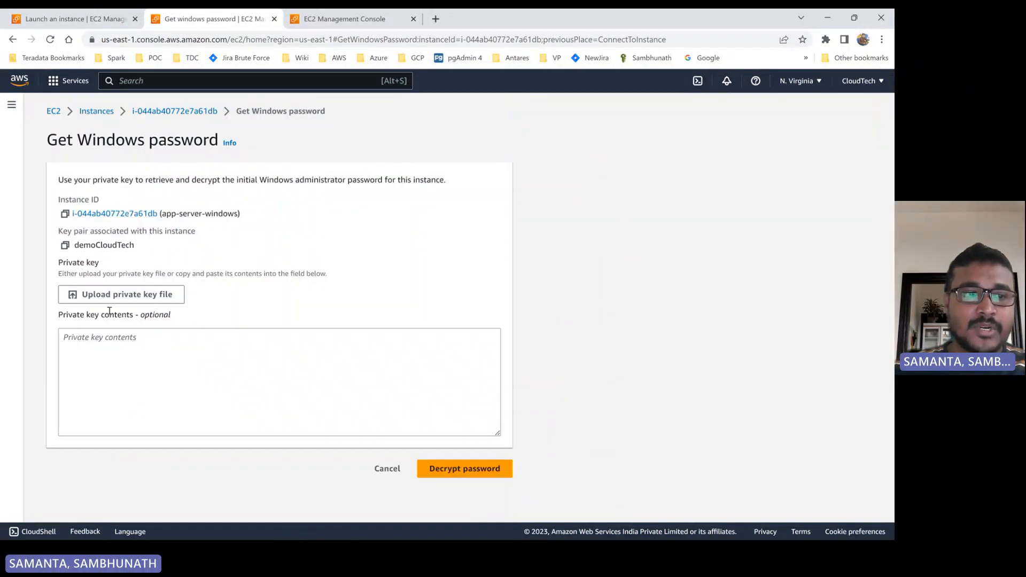
pyautogui.click(134, 298)
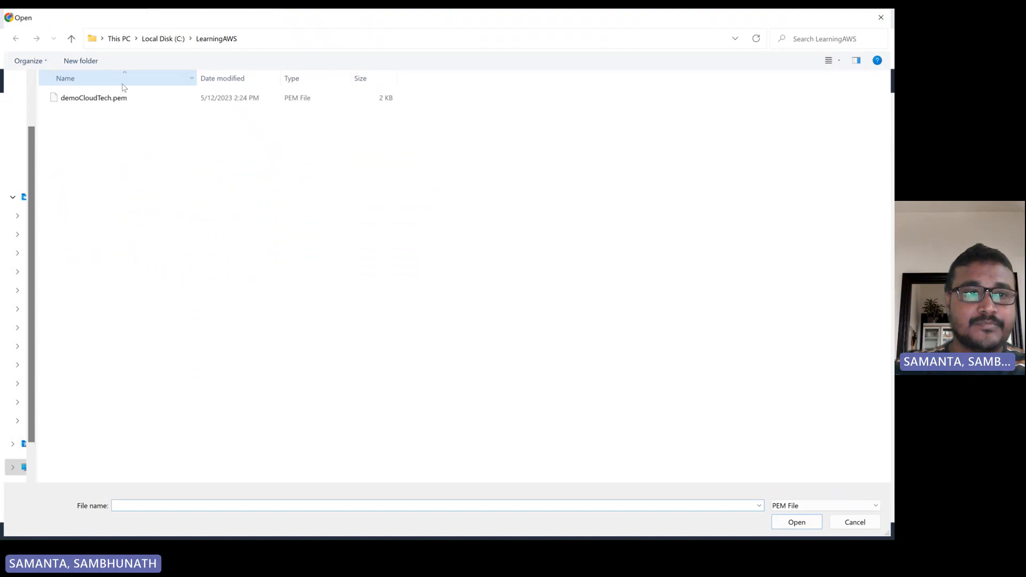
pyautogui.doubleClick(120, 98)
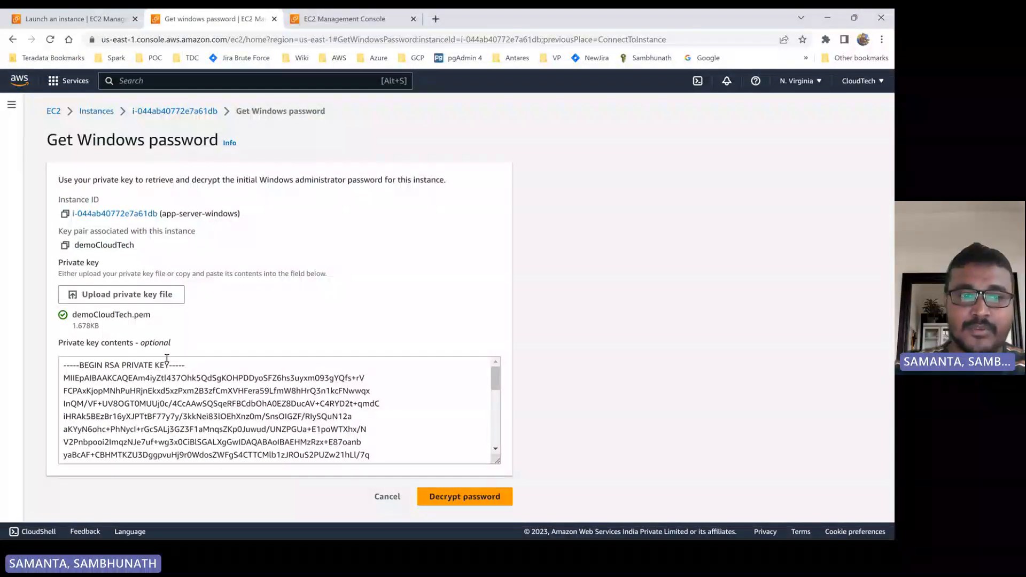
pyautogui.click(454, 500)
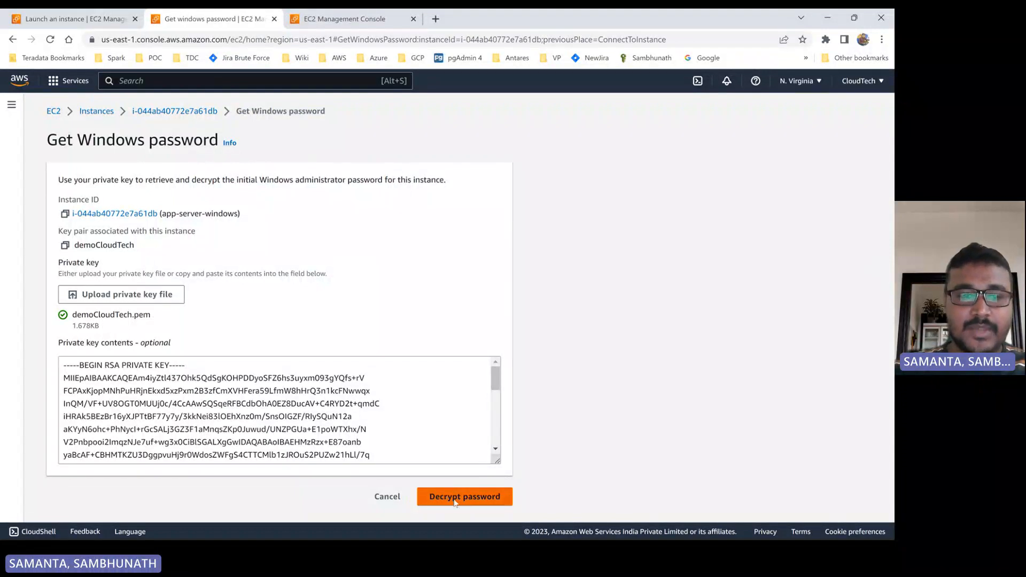
pyautogui.scroll(-2, 123, 446)
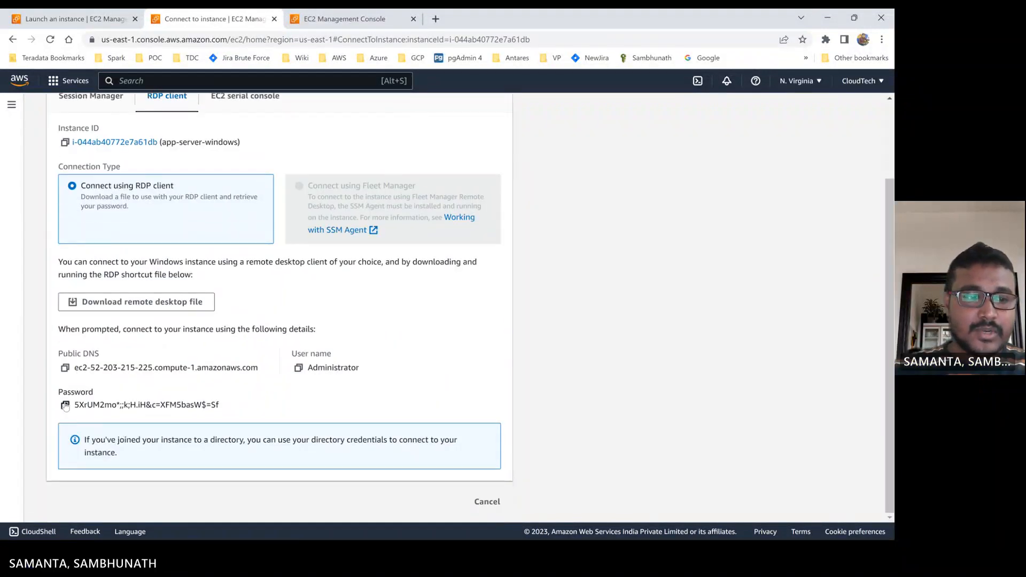
# Step: Copy the decrypted password, paste it as the Administrator password in the credentials prompt and connect to the instance
pyautogui.click(65, 404)
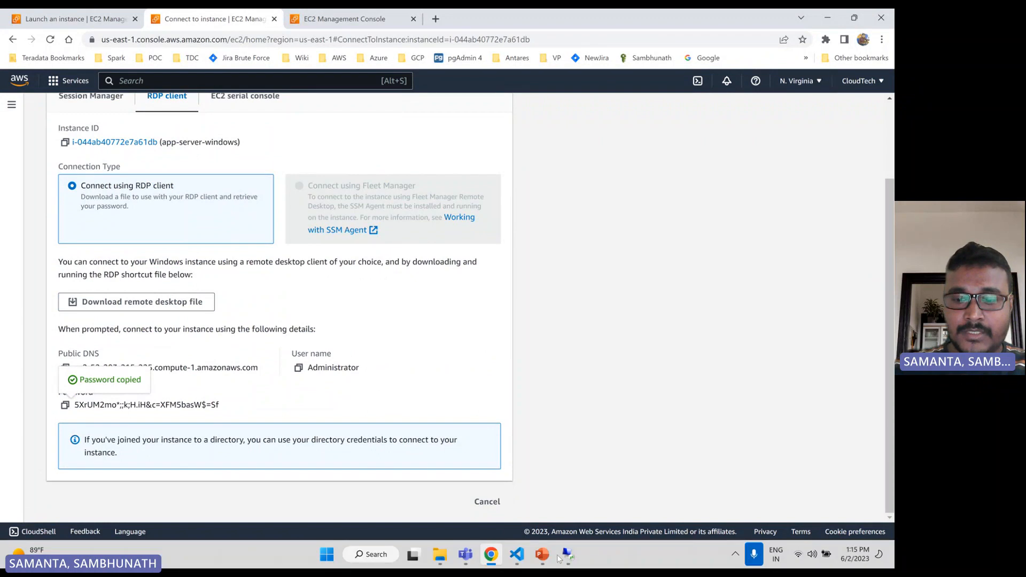
pyautogui.click(567, 555)
pyautogui.hotkey('ctrl', 'v')
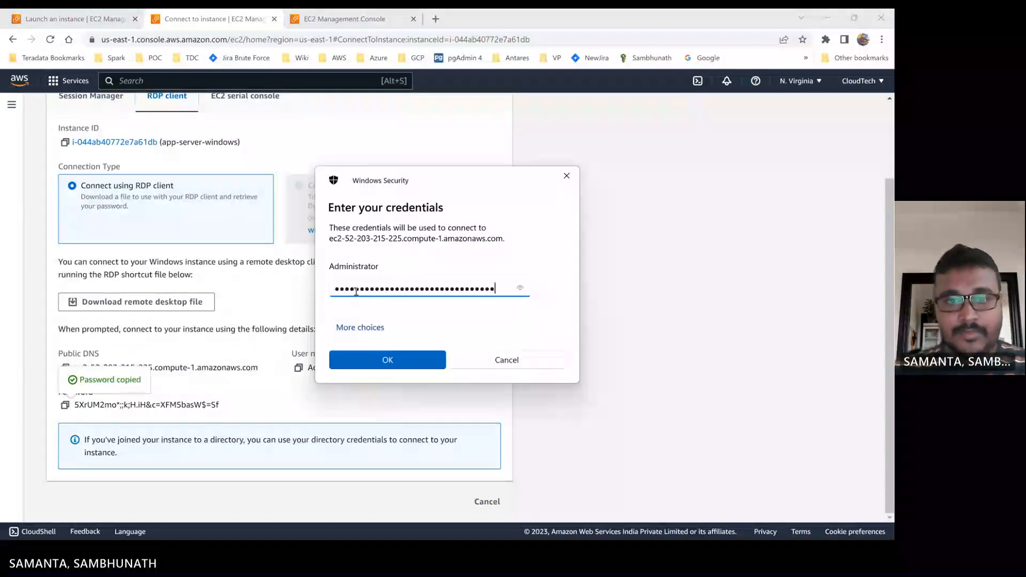
pyautogui.click(412, 366)
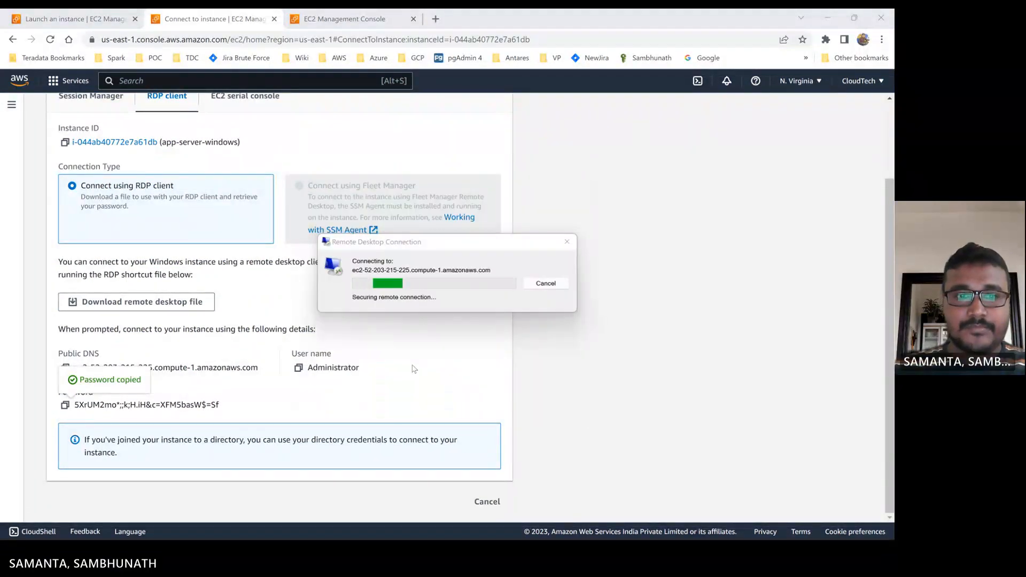
pyautogui.click(486, 369)
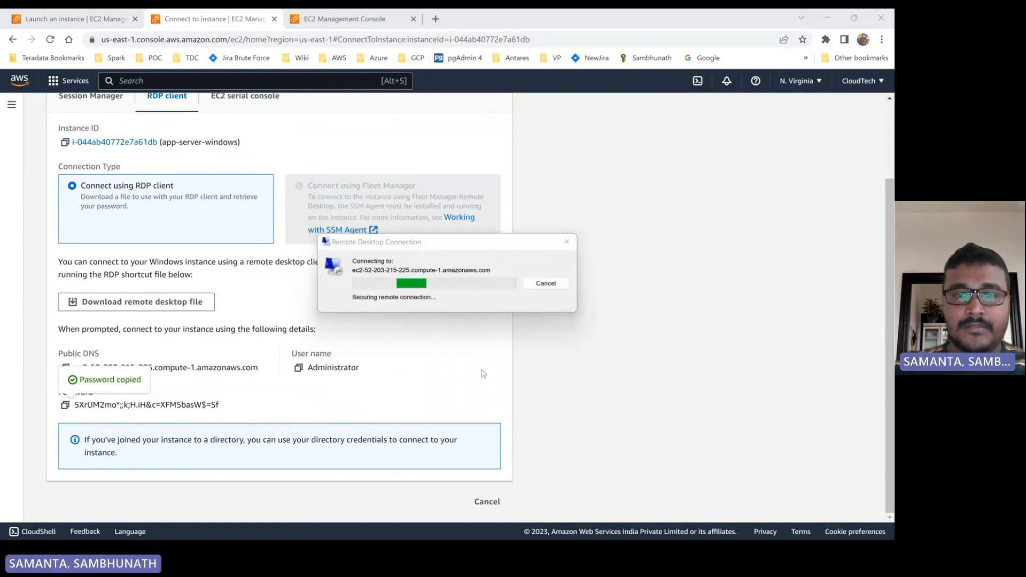
pyautogui.moveTo(421, 252); pyautogui.dragTo(328, 276)
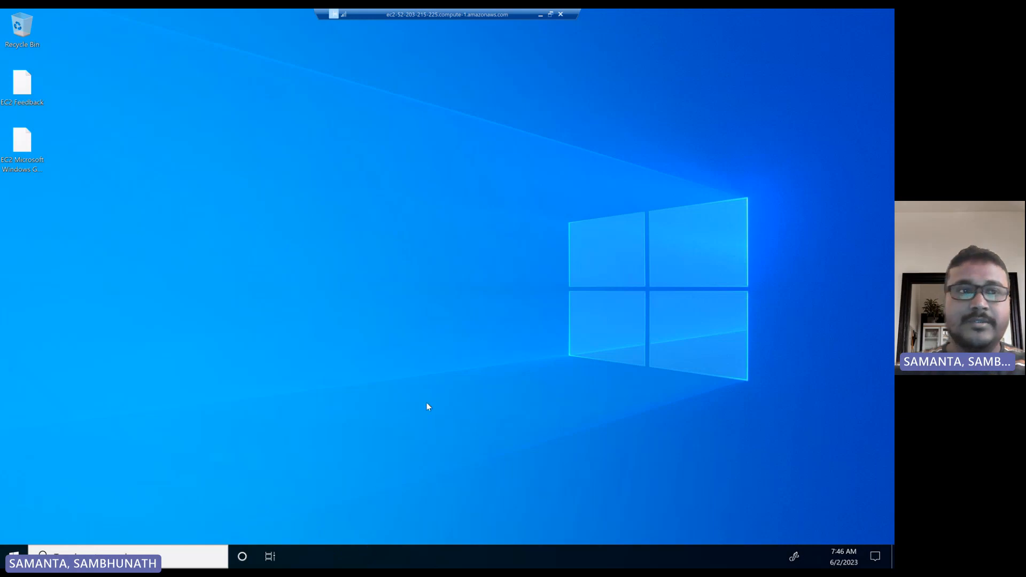
# Step: Restore the app-server-windows remote session from full screen to a window and close it, confirming the disconnect
pyautogui.click(550, 15)
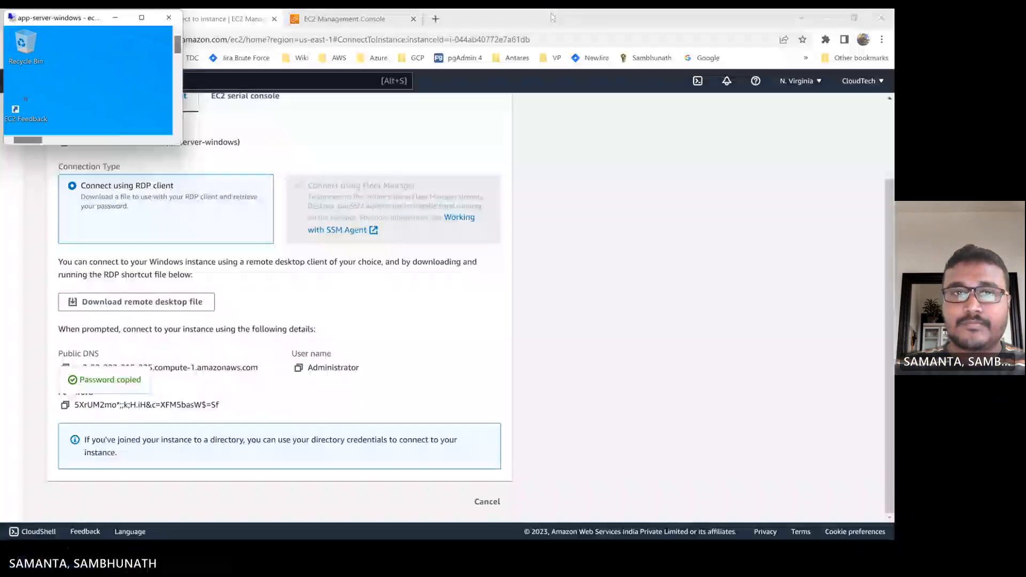
pyautogui.click(169, 17)
pyautogui.click(160, 103)
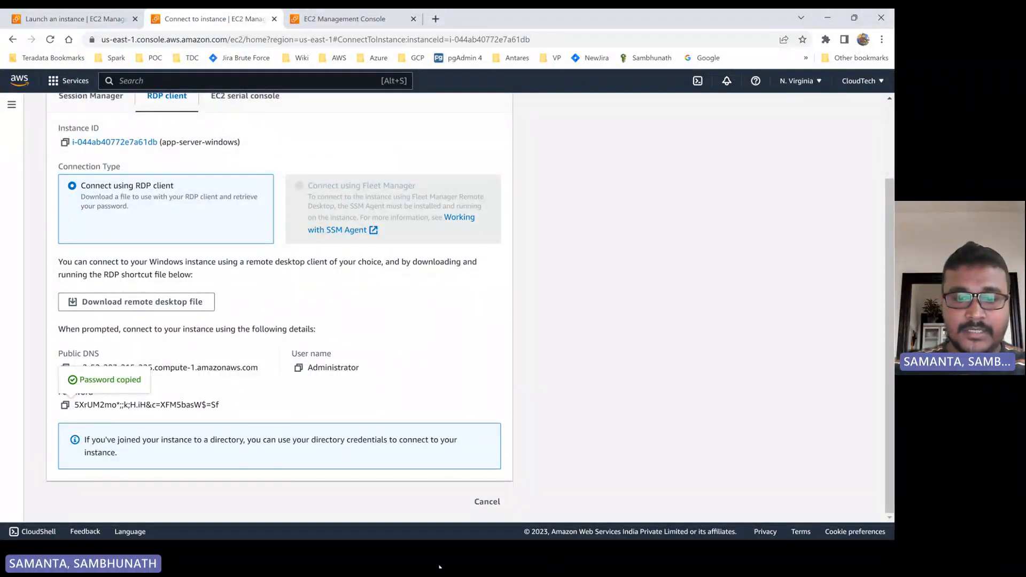
# Step: Search Windows for the Remote Desktop Connection app and open it
pyautogui.click(391, 555)
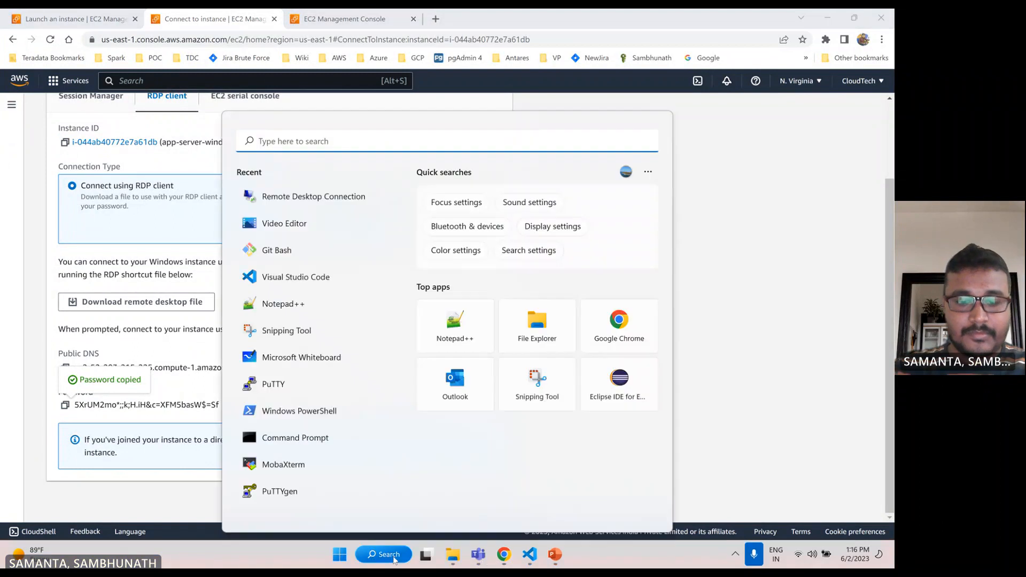
pyautogui.write('rep')
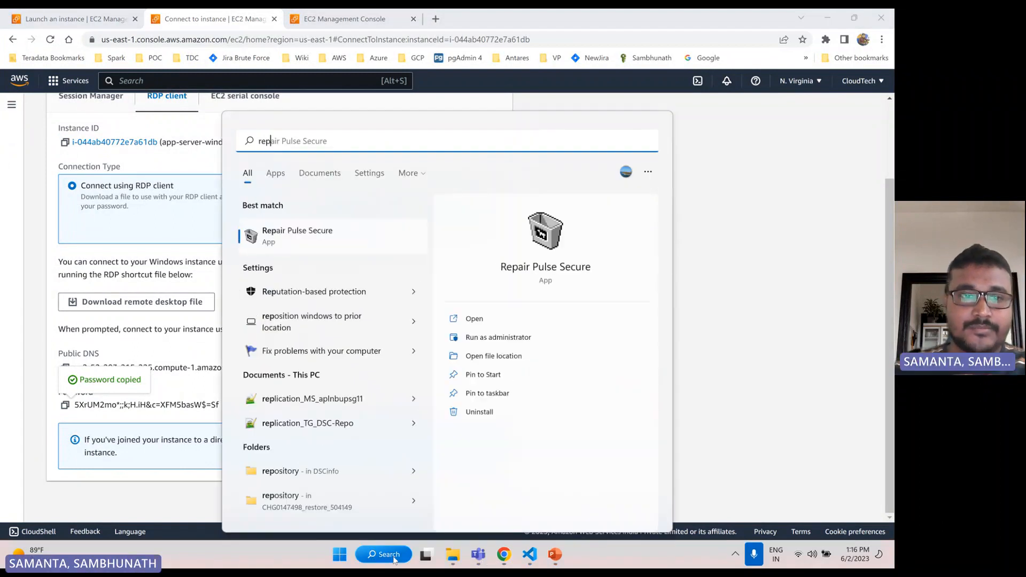
pyautogui.press('BackSpace')
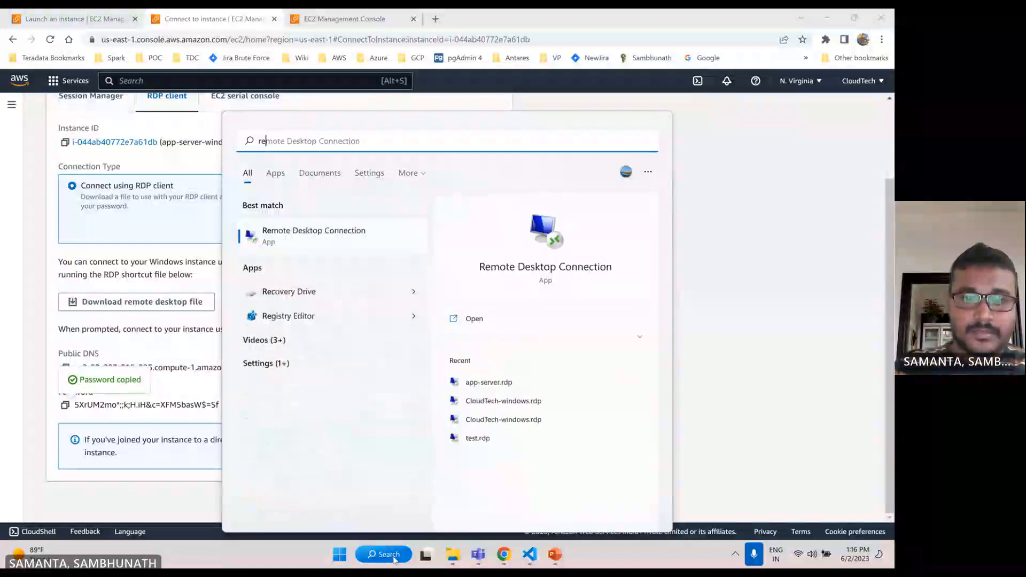
pyautogui.click(301, 249)
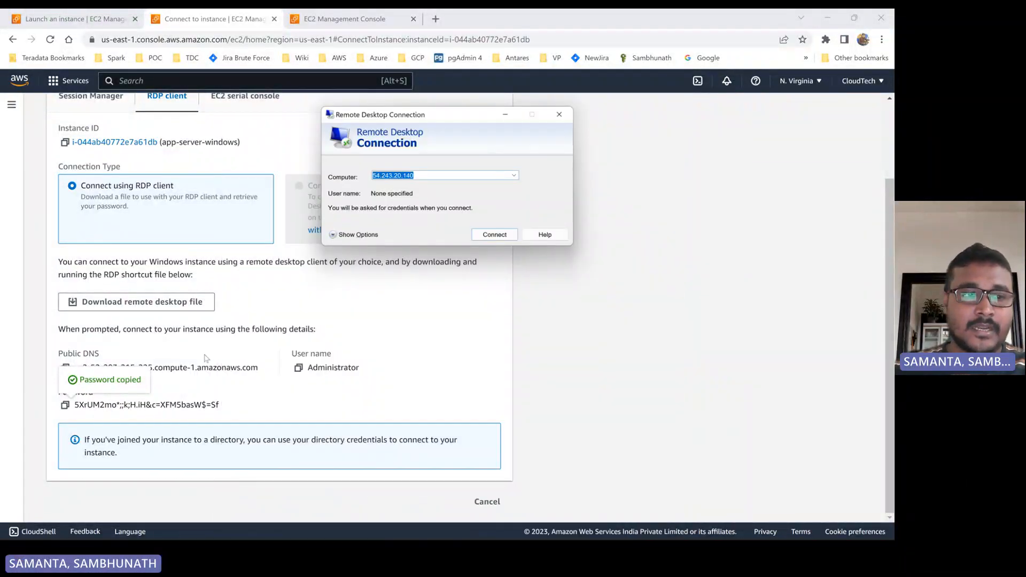
# Step: Copy the public IPv4 address of app-server-windows from its instance details and enter 52.203.215.225 as the Remote Desktop computer
pyautogui.click(80, 18)
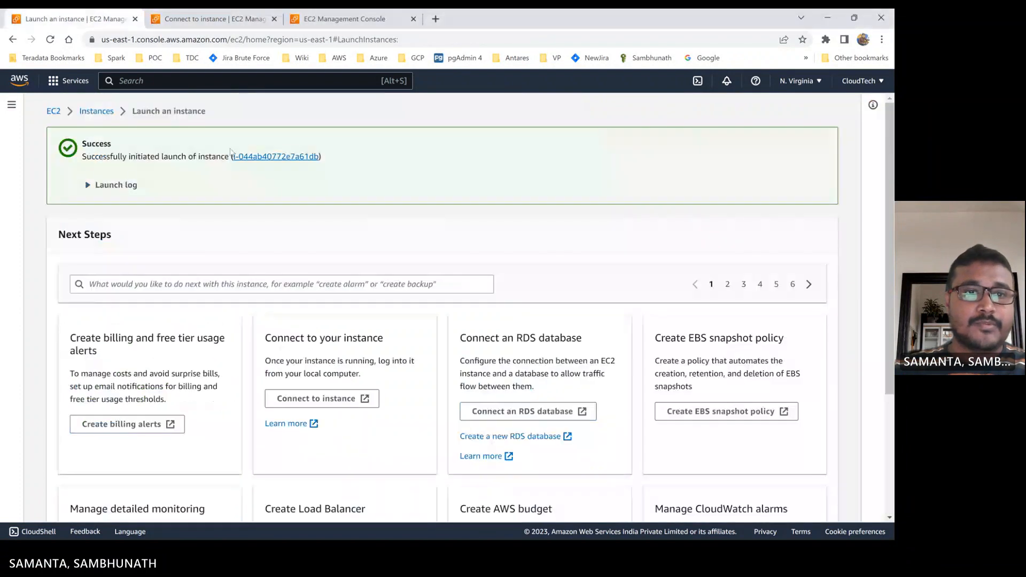
pyautogui.click(256, 160)
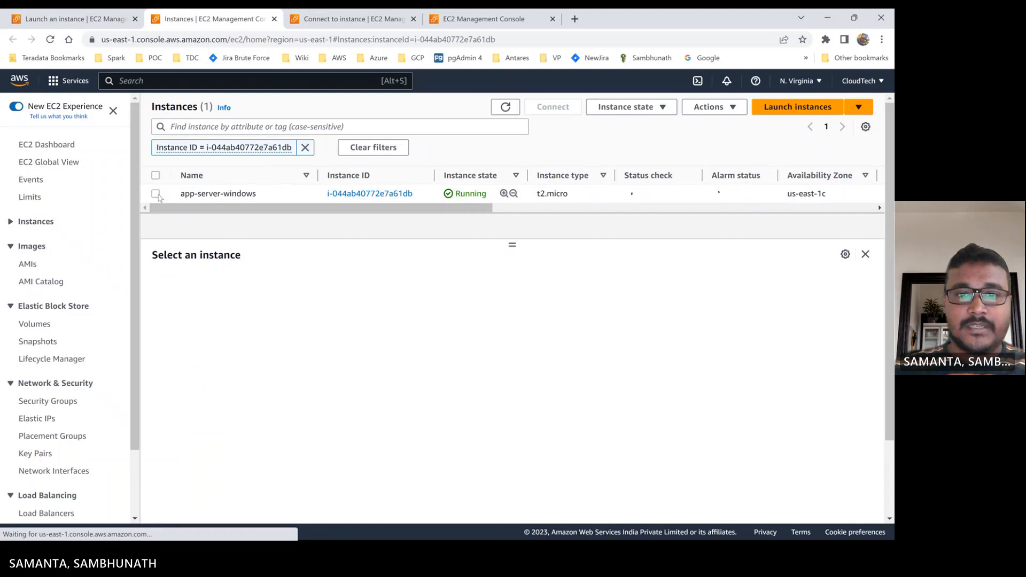
pyautogui.click(156, 193)
pyautogui.click(398, 340)
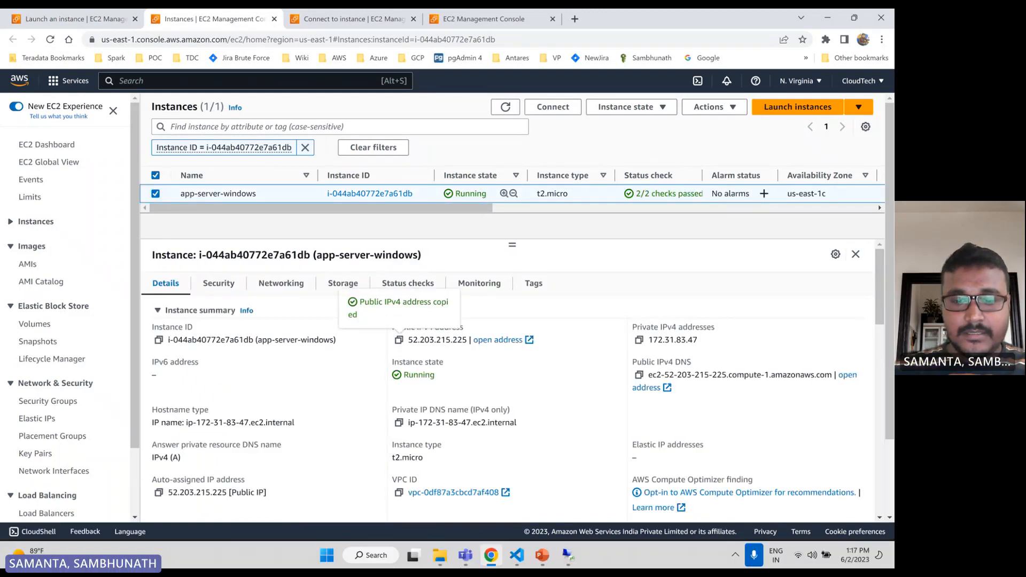
pyautogui.click(569, 554)
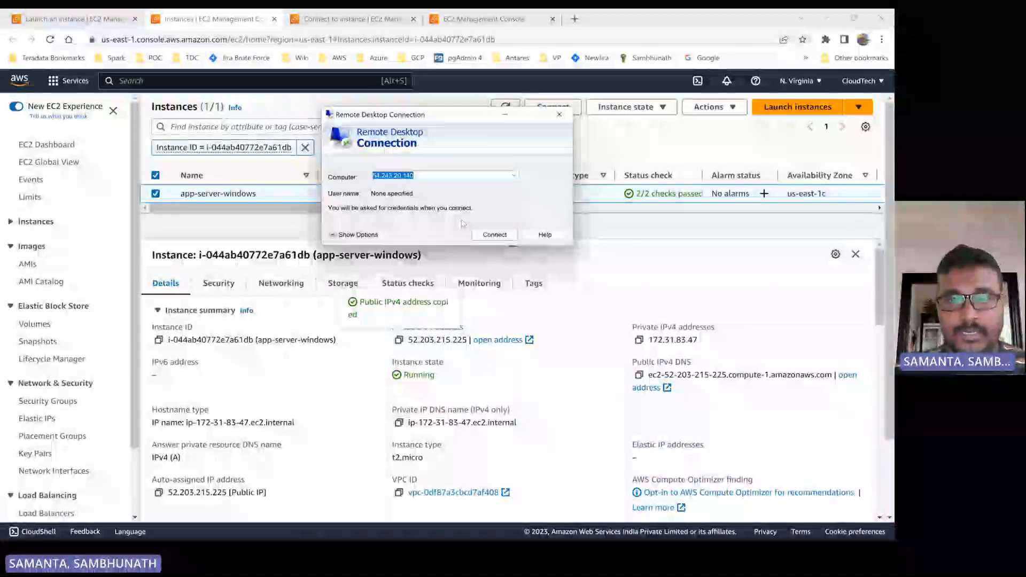
pyautogui.hotkey('ctrl', 'v')
# Step: Expand the Remote Desktop options, copy the user name Administrator from the instance's RDP details, paste it in and connect
pyautogui.click(335, 237)
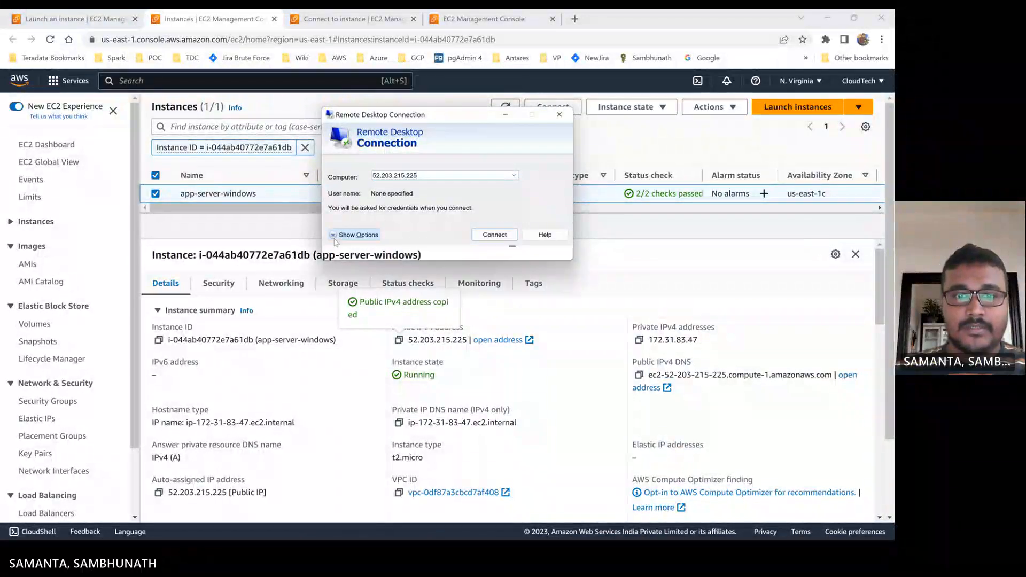
pyautogui.click(421, 233)
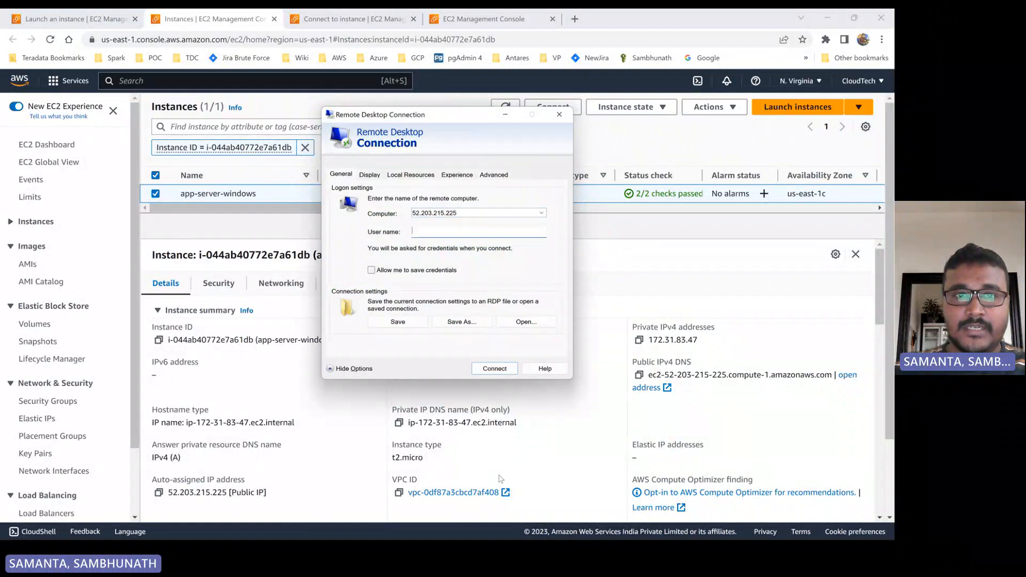
pyautogui.click(241, 17)
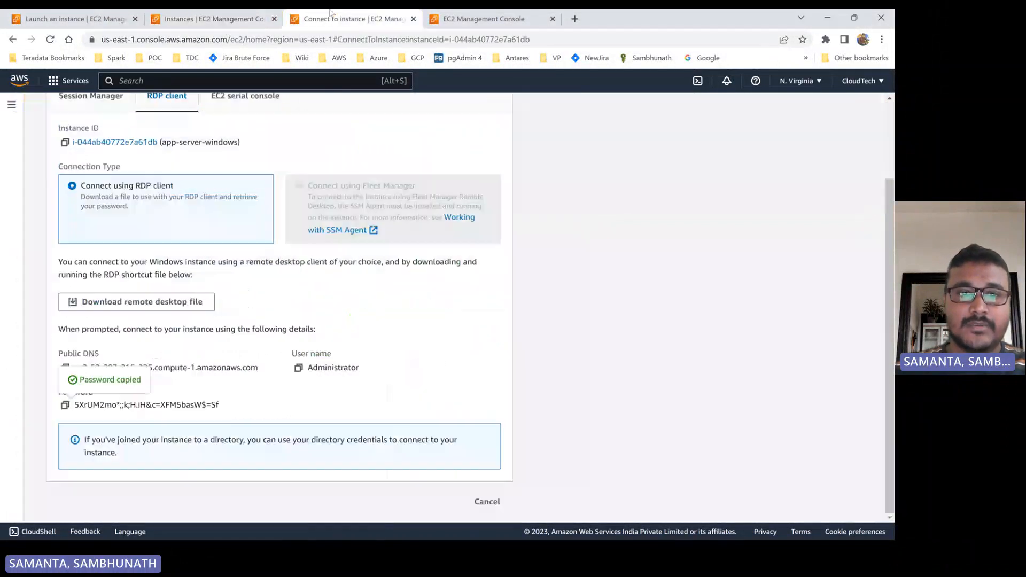
pyautogui.click(331, 18)
pyautogui.click(299, 367)
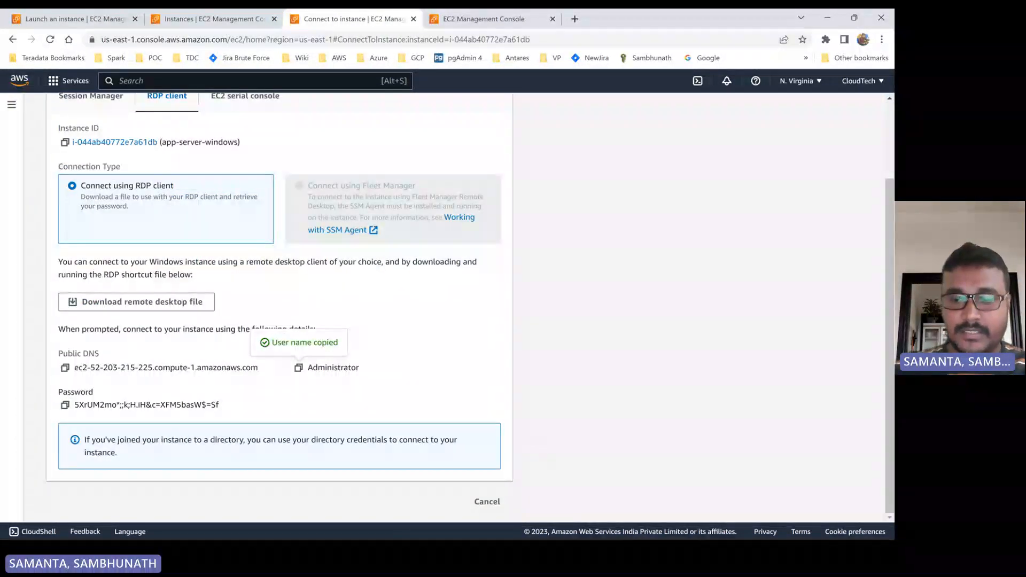
pyautogui.click(567, 554)
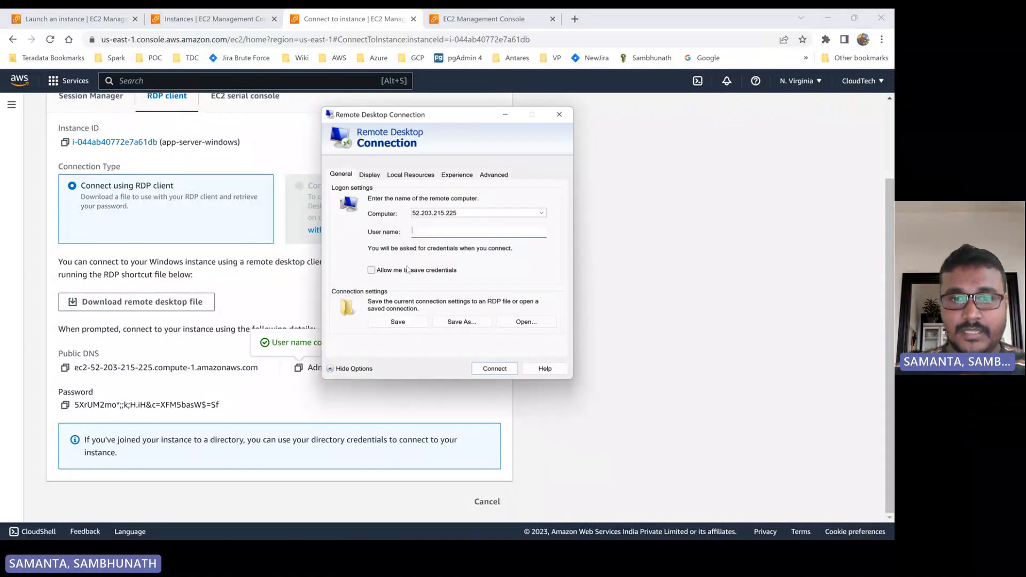
pyautogui.hotkey('ctrl', 'v')
pyautogui.click(496, 367)
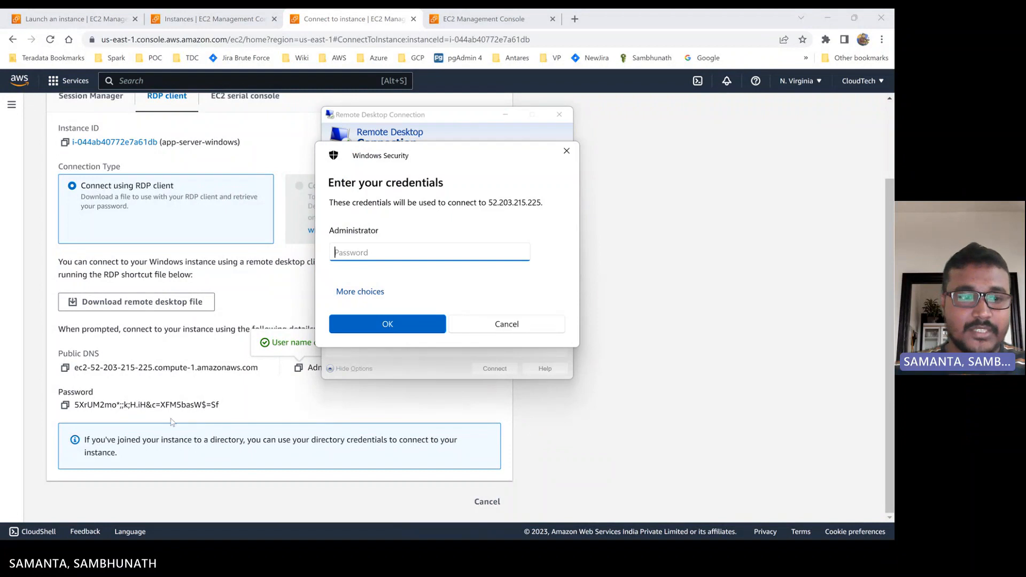
# Step: Copy the instance password, paste it as the Administrator password, submit it and accept the unverified certificate
pyautogui.click(65, 404)
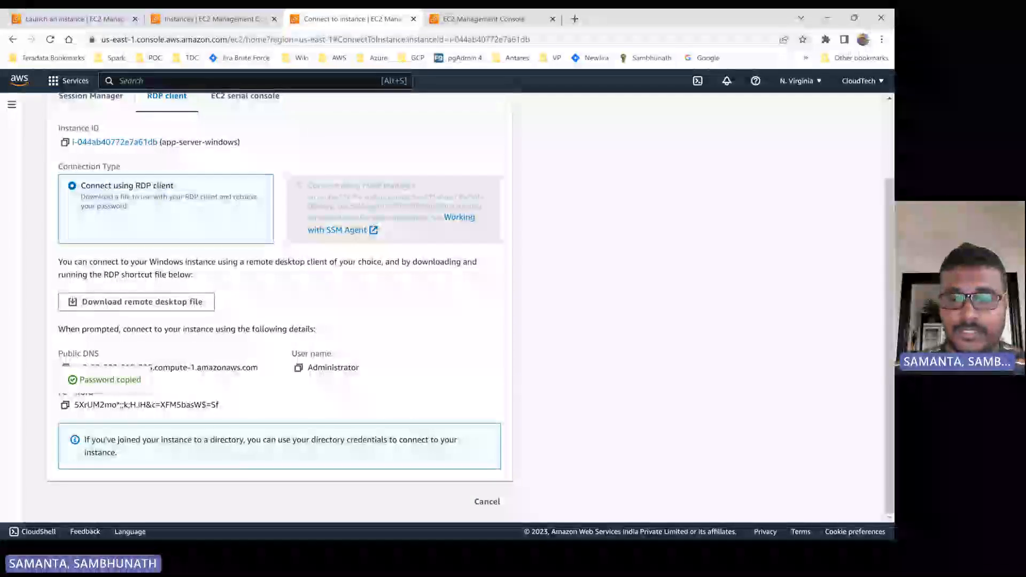
pyautogui.click(571, 557)
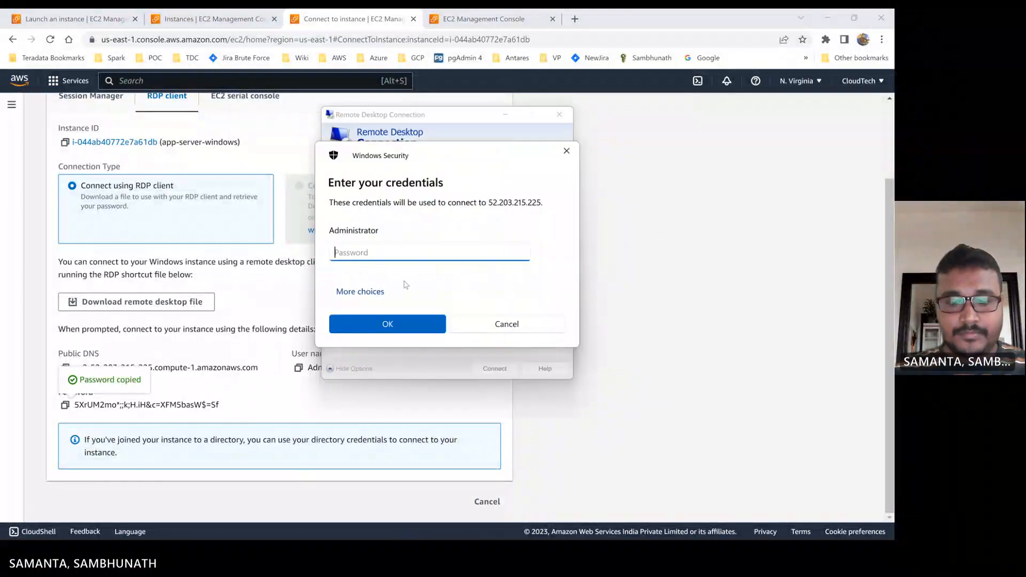
pyautogui.hotkey('ctrl', 'v')
pyautogui.click(387, 323)
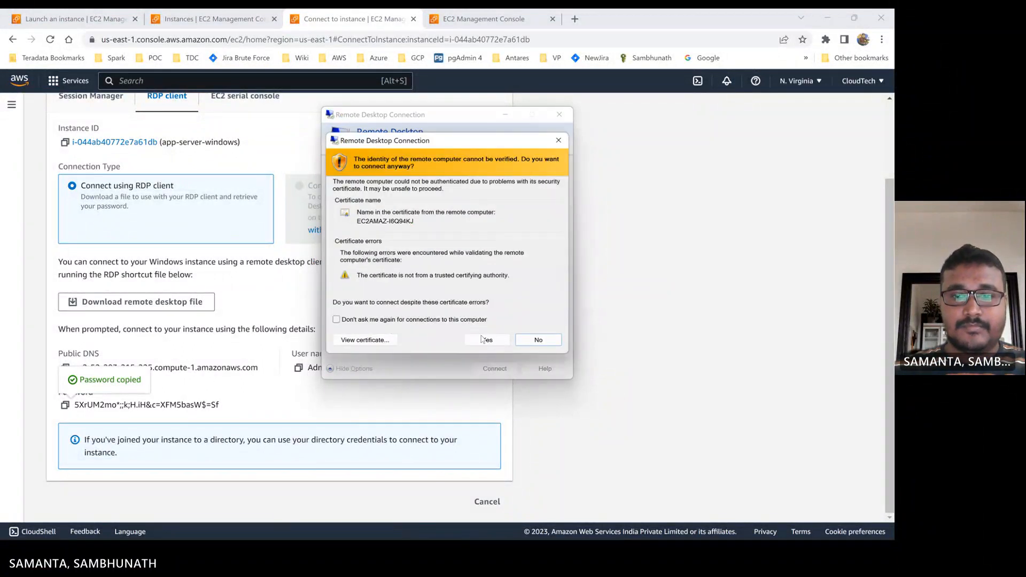
pyautogui.click(484, 340)
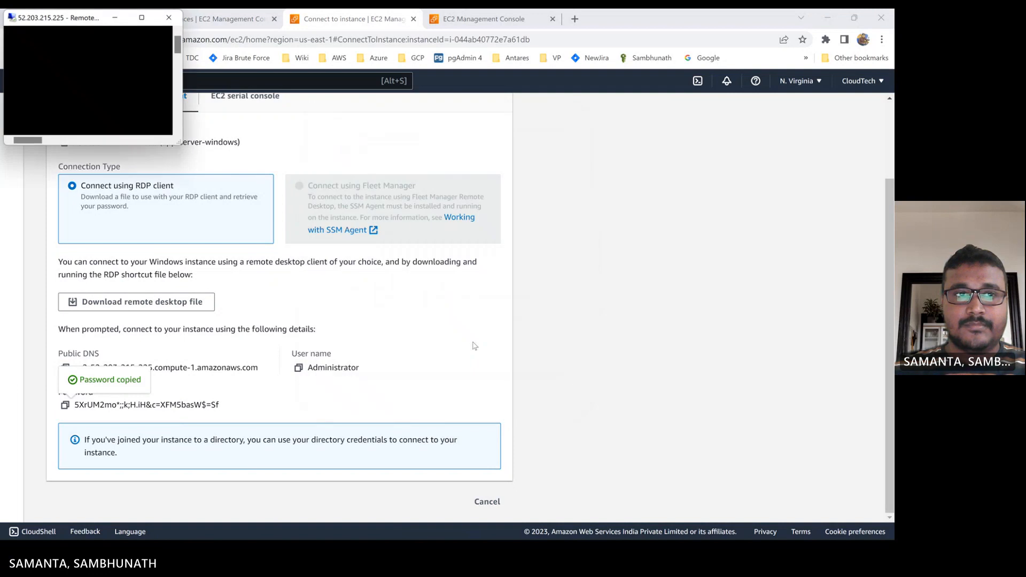
# Step: Switch the remote session for 52.203.215.225 to full screen, restore it to a window and make it full screen again
pyautogui.click(142, 18)
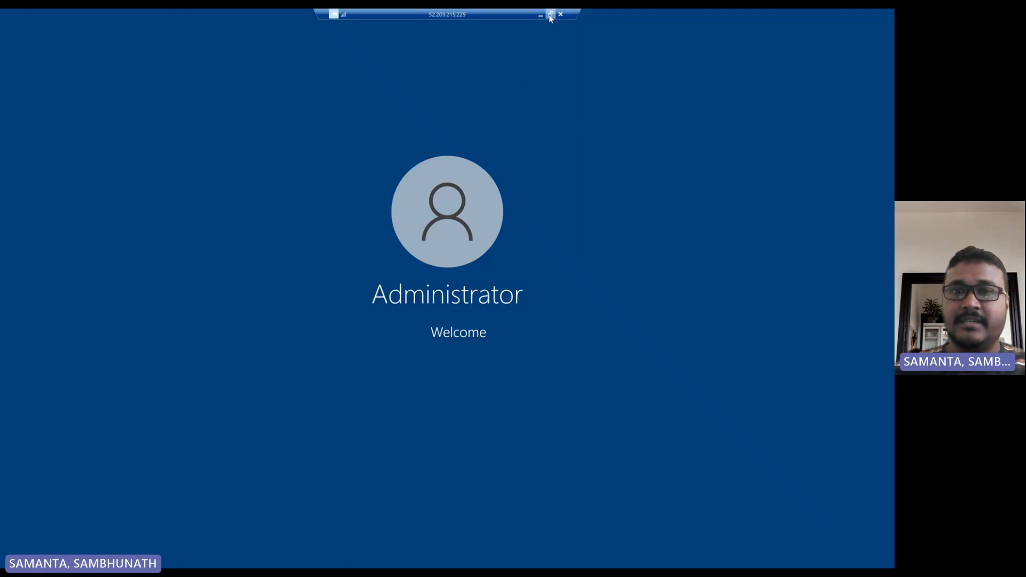
pyautogui.click(550, 14)
pyautogui.click(141, 18)
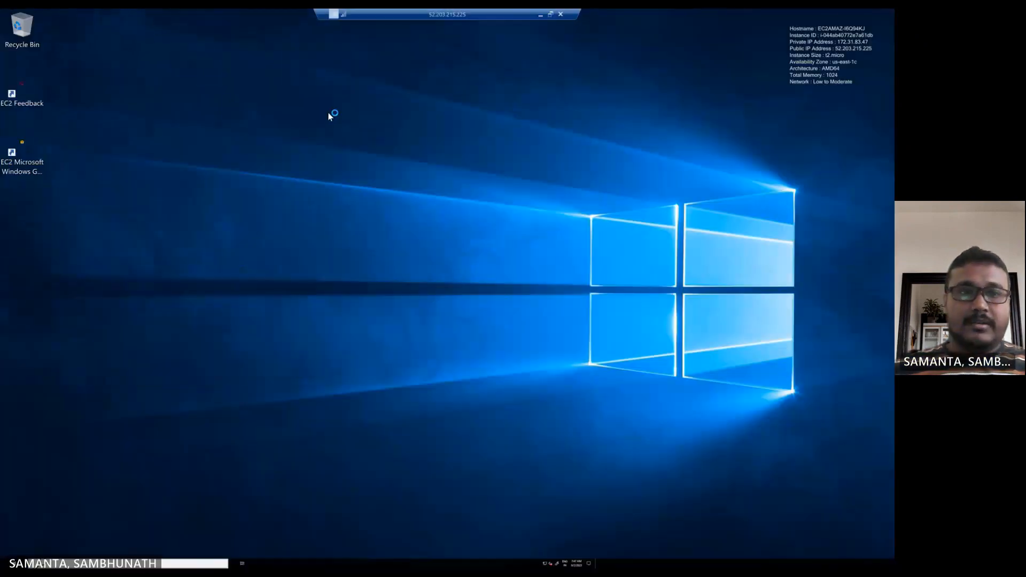
# Step: Return the 52.203.215.225 remote session to a window and close it, confirming the disconnect
pyautogui.click(550, 14)
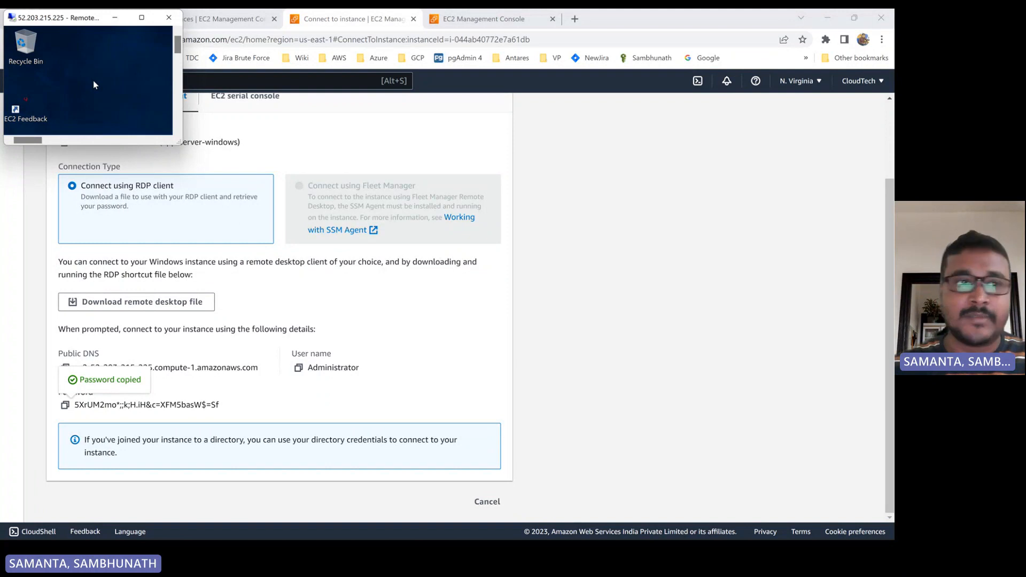
pyautogui.click(169, 17)
pyautogui.click(159, 102)
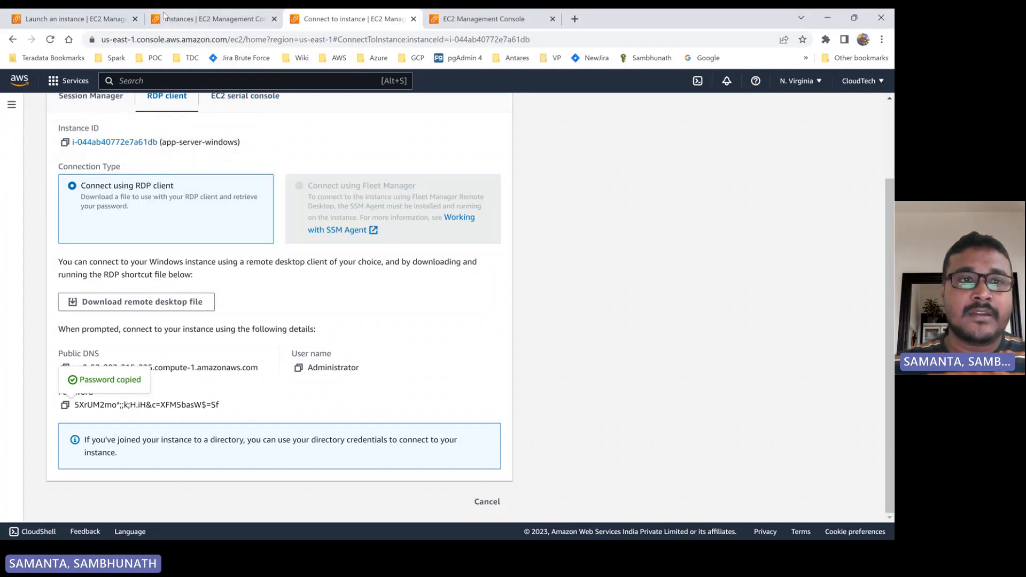
# Step: Return to the instances list and choose to terminate app-server-windows
pyautogui.click(193, 19)
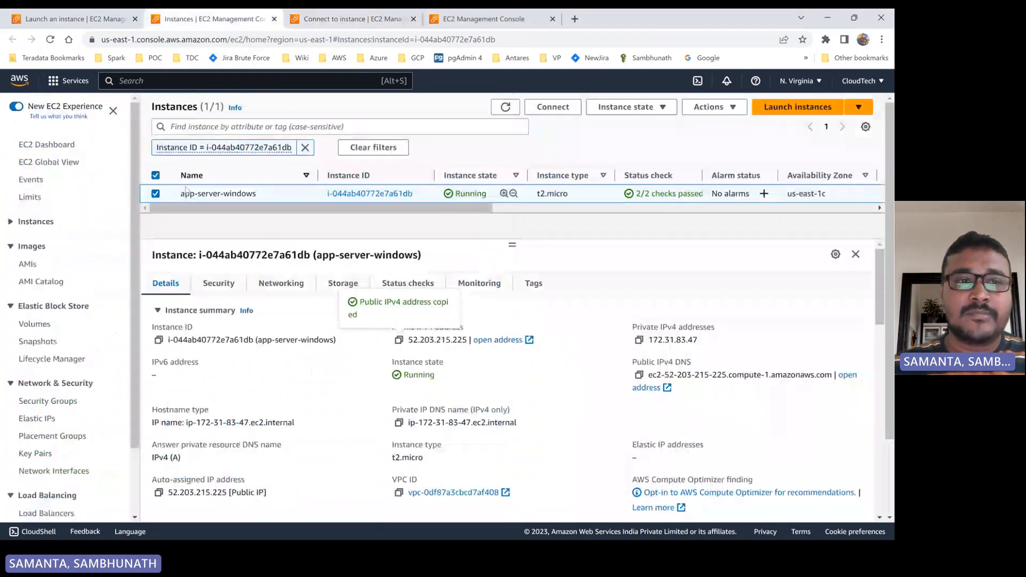
pyautogui.click(626, 108)
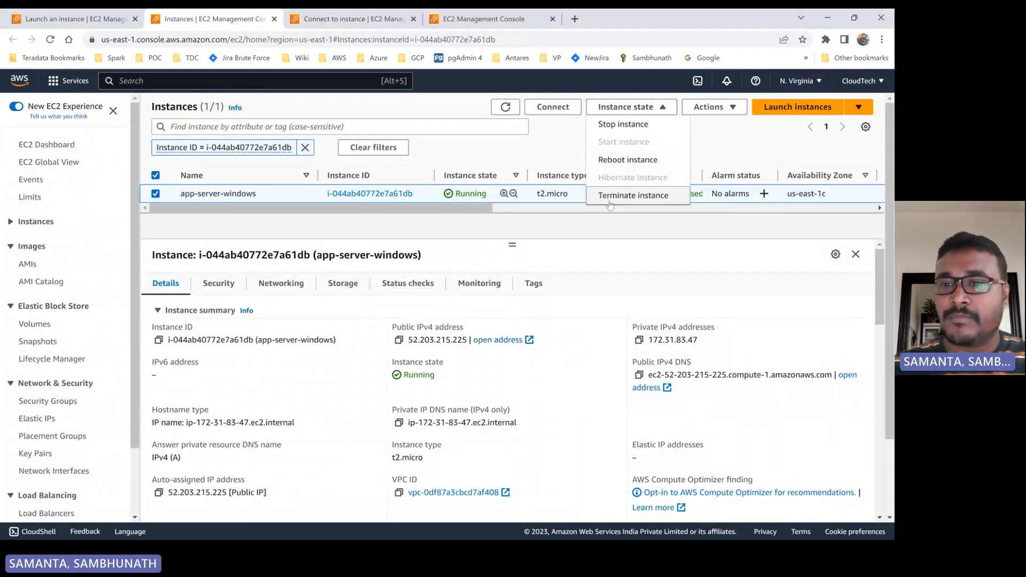
pyautogui.click(620, 195)
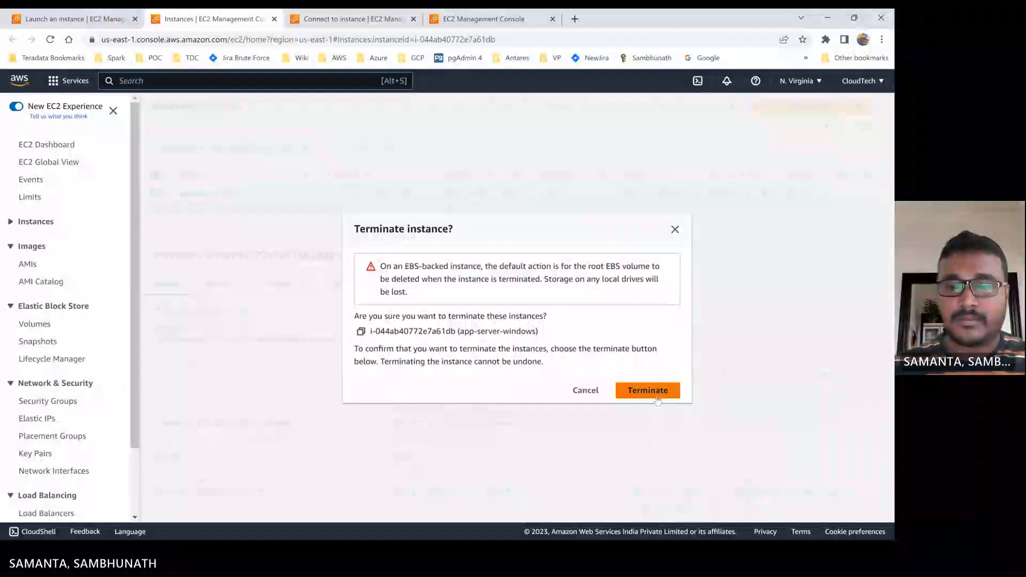